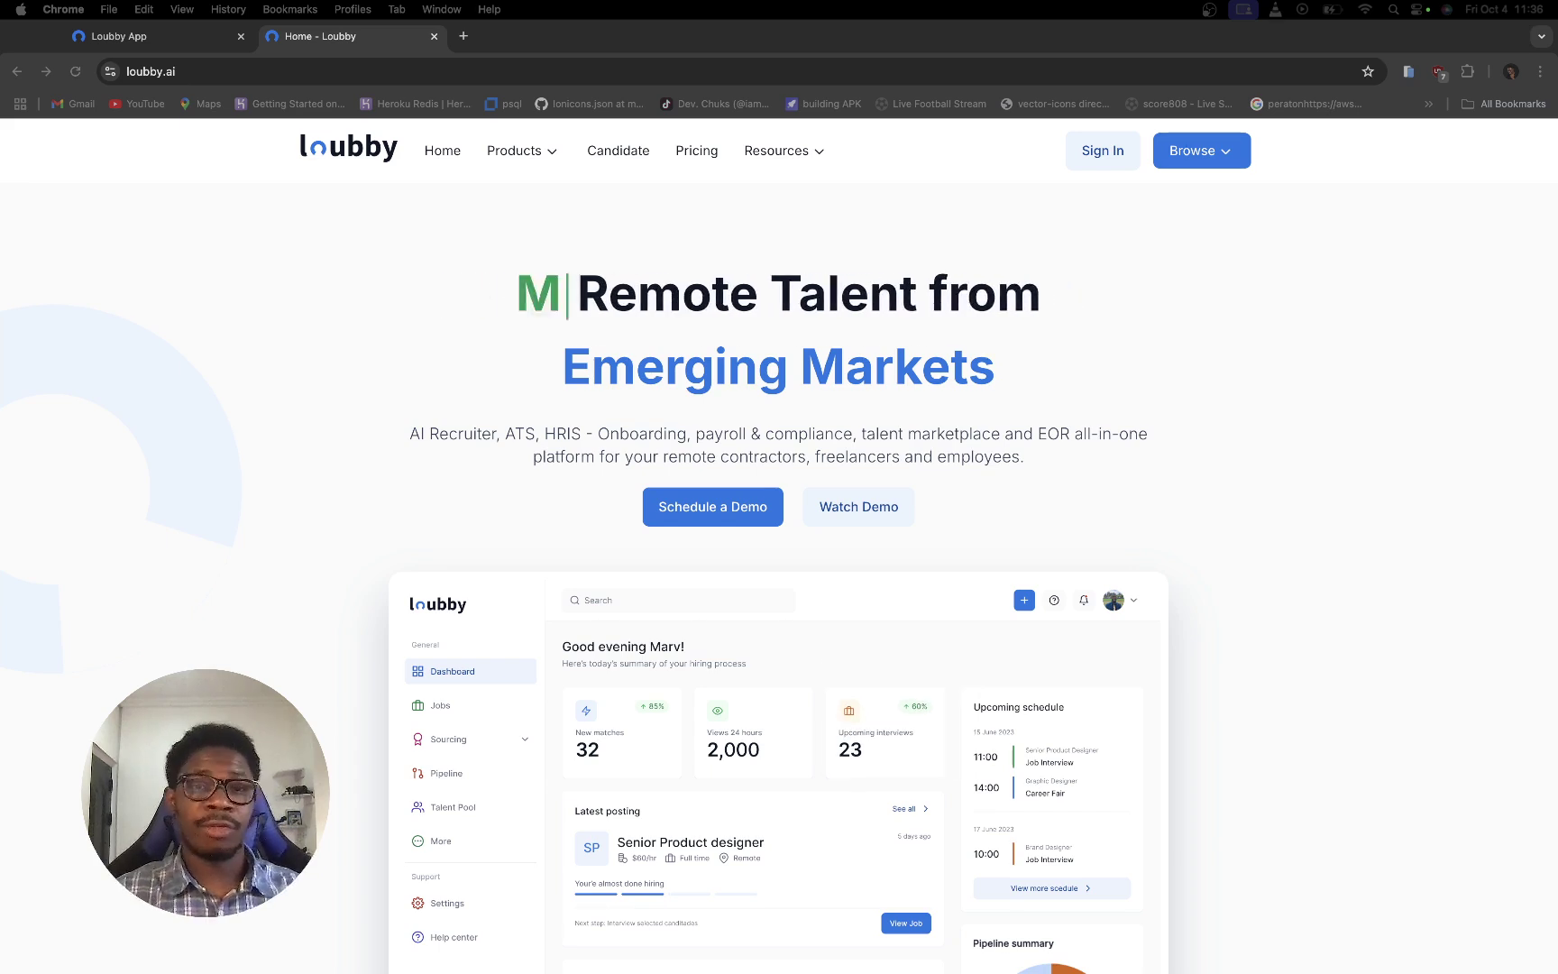
# Switch to the Loubby login tab and start signing in with Google
pyautogui.click(131, 38)
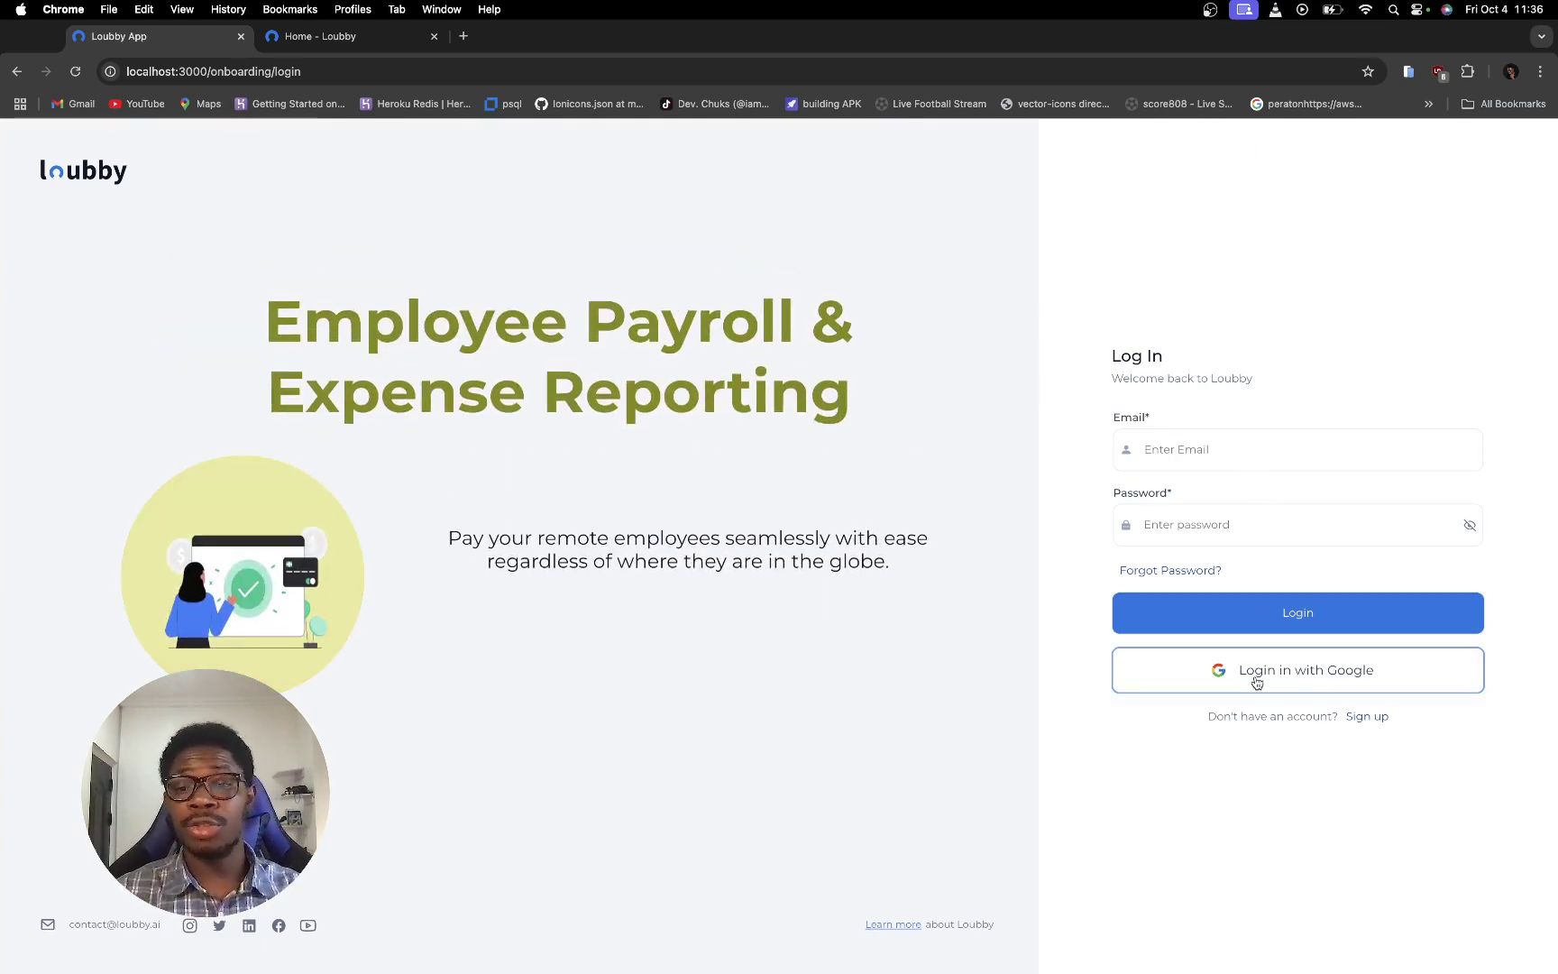
pyautogui.click(1294, 675)
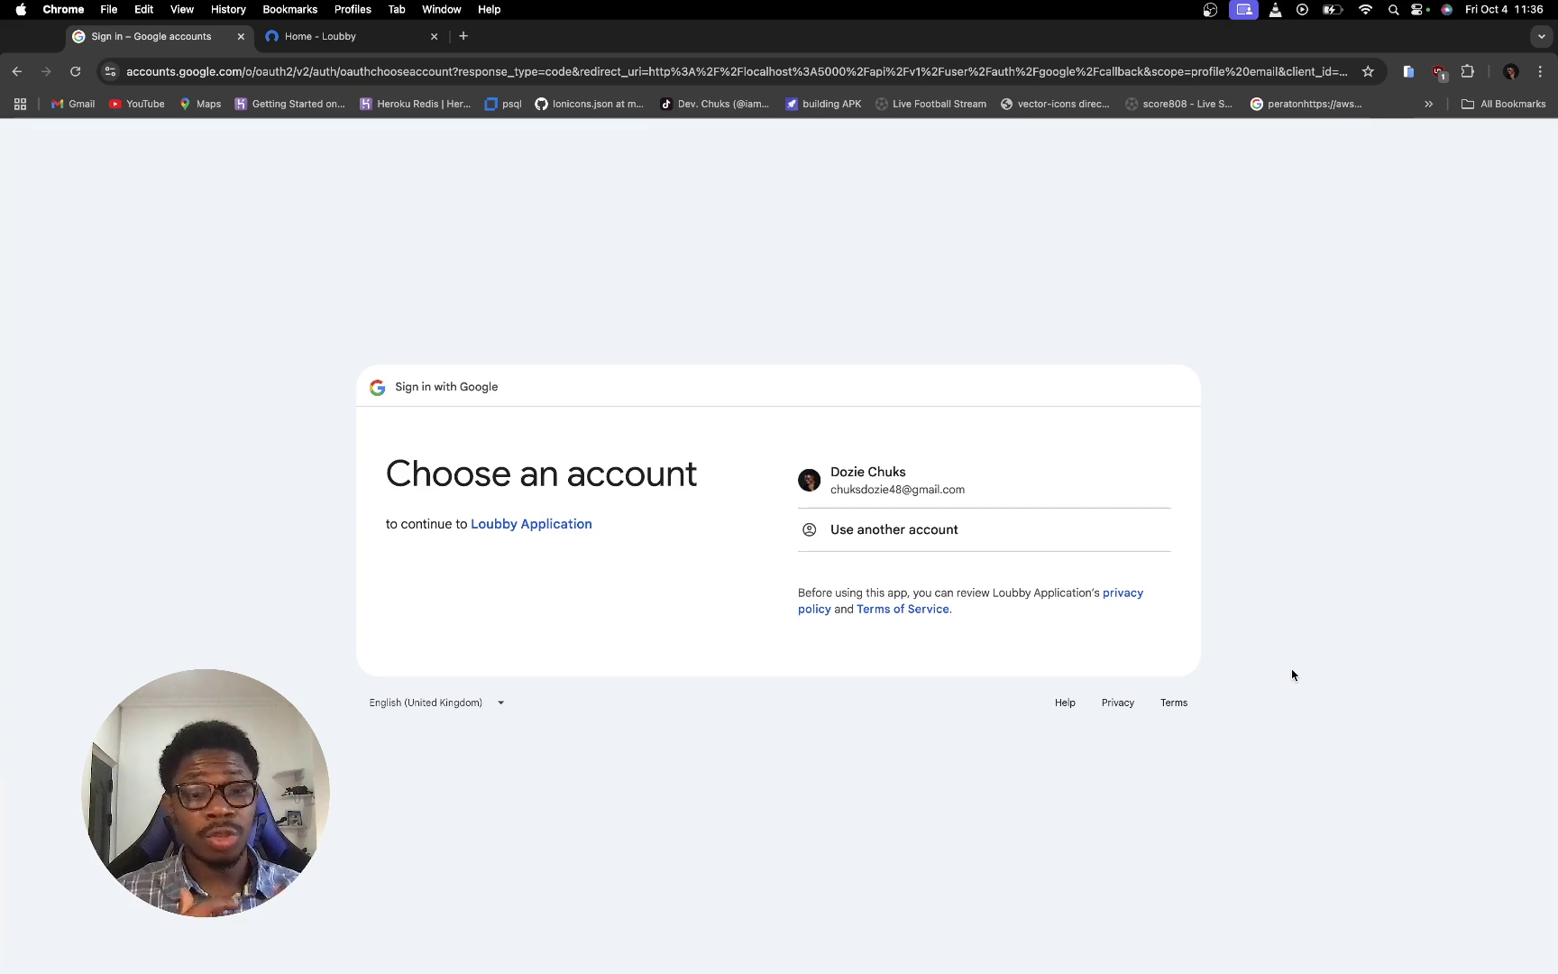
# Pick the Google account, approve sharing with Loubby Application, and enter the MediaTek workspace
pyautogui.click(970, 488)
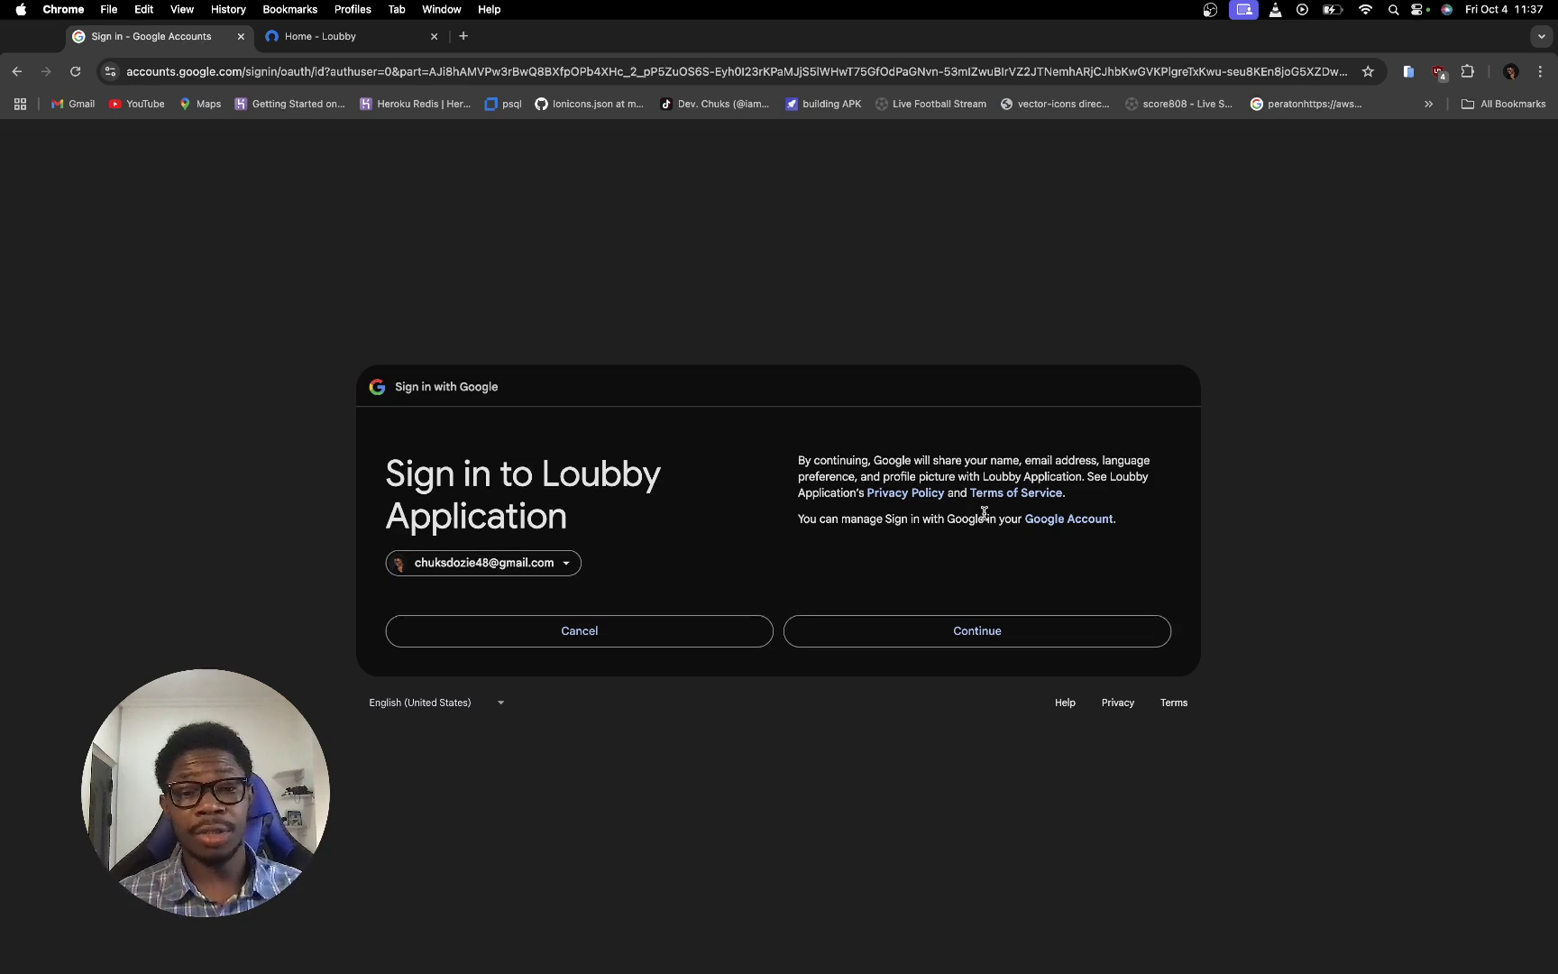
pyautogui.click(954, 631)
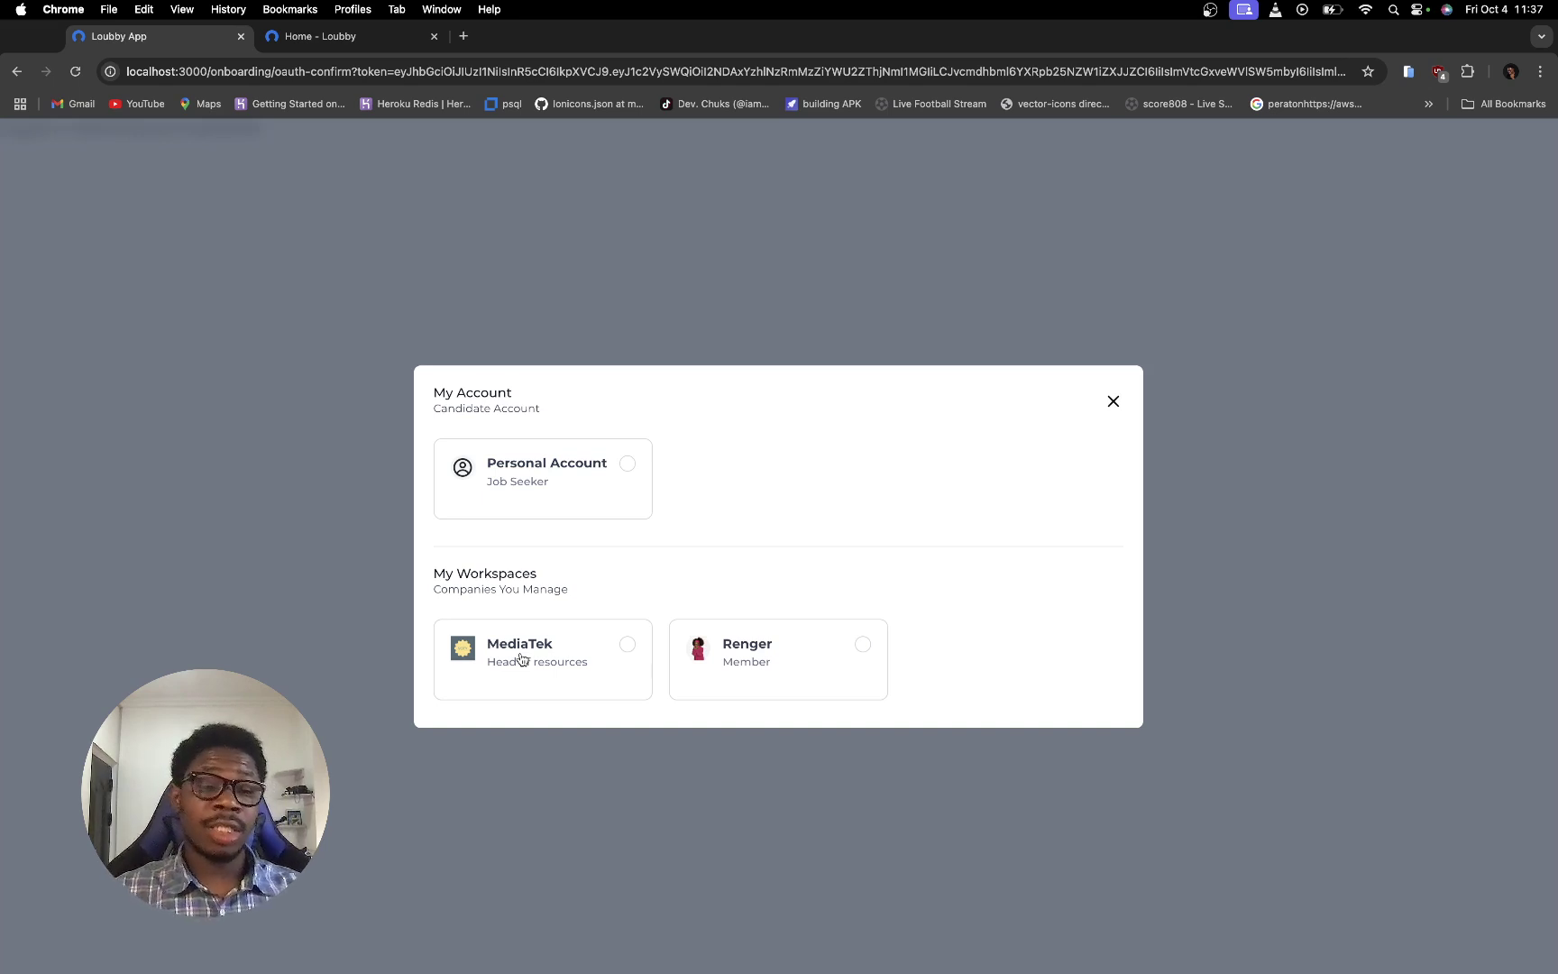
pyautogui.click(521, 660)
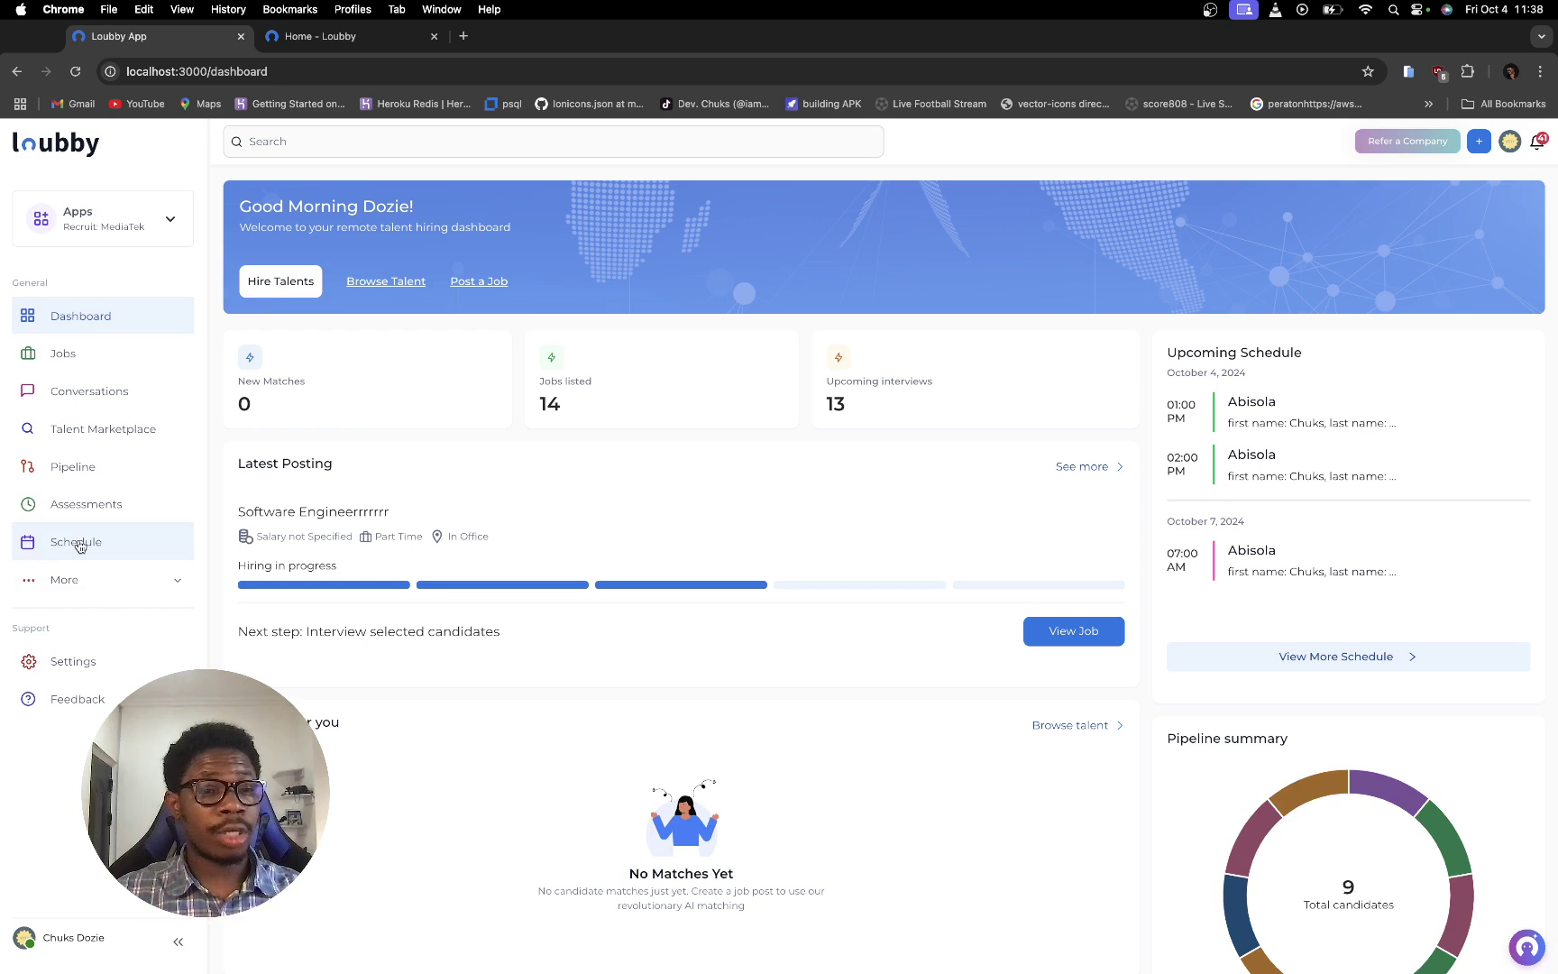
# Go to the Schedule section from the sidebar
pyautogui.click(78, 543)
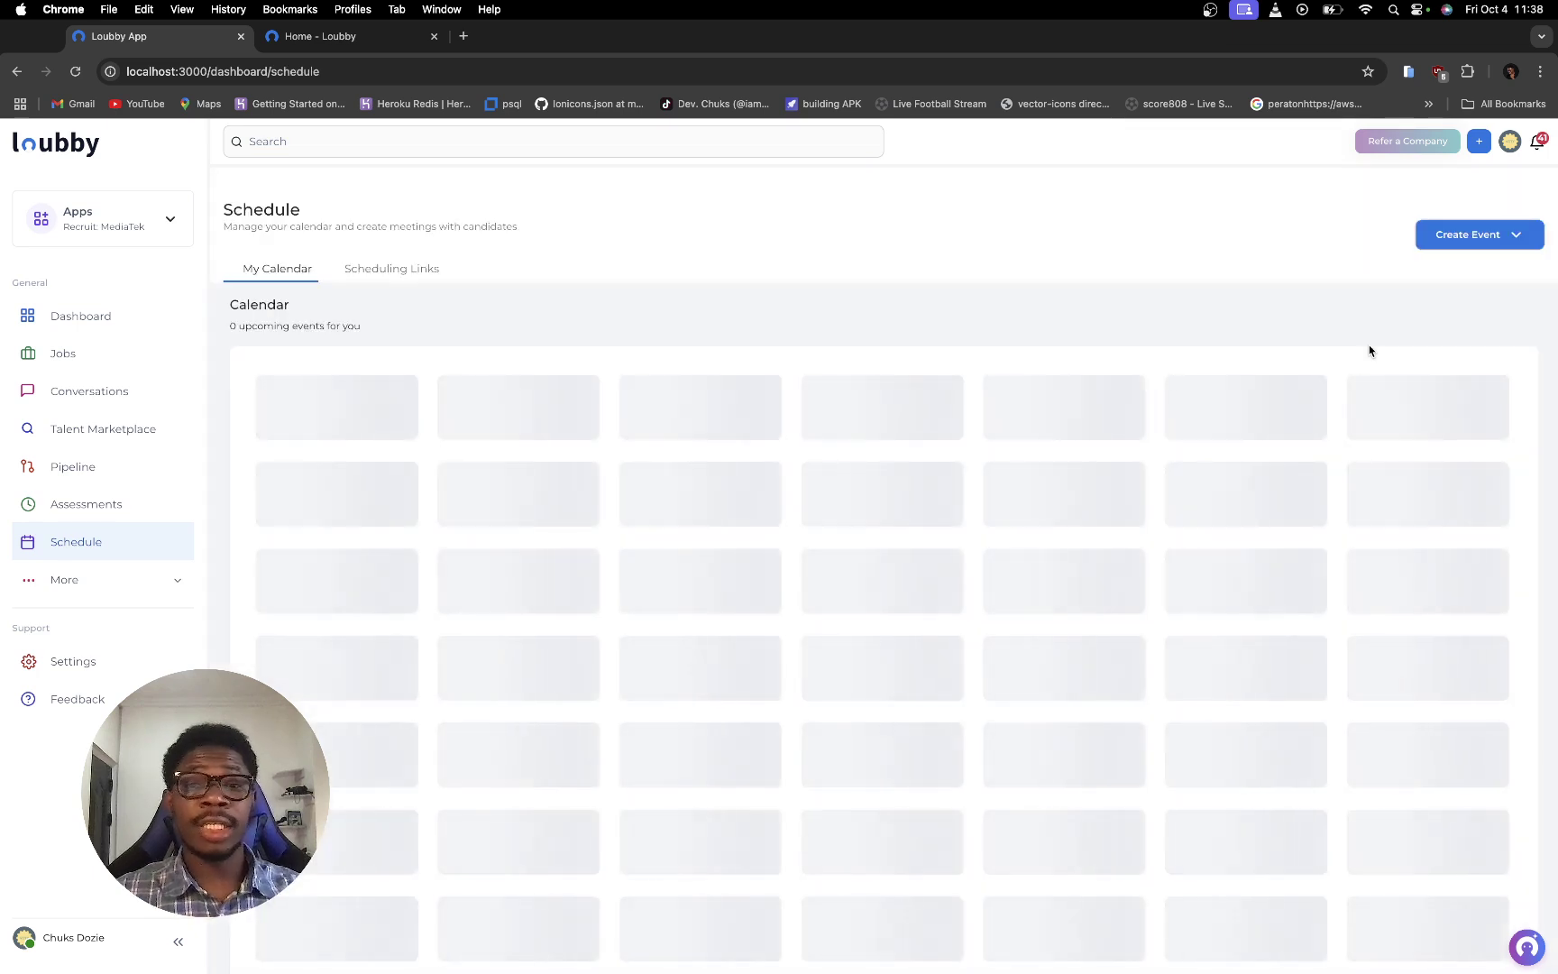
# Show the Scheduling Links list and start a new scheduling link via Create Event
pyautogui.click(411, 271)
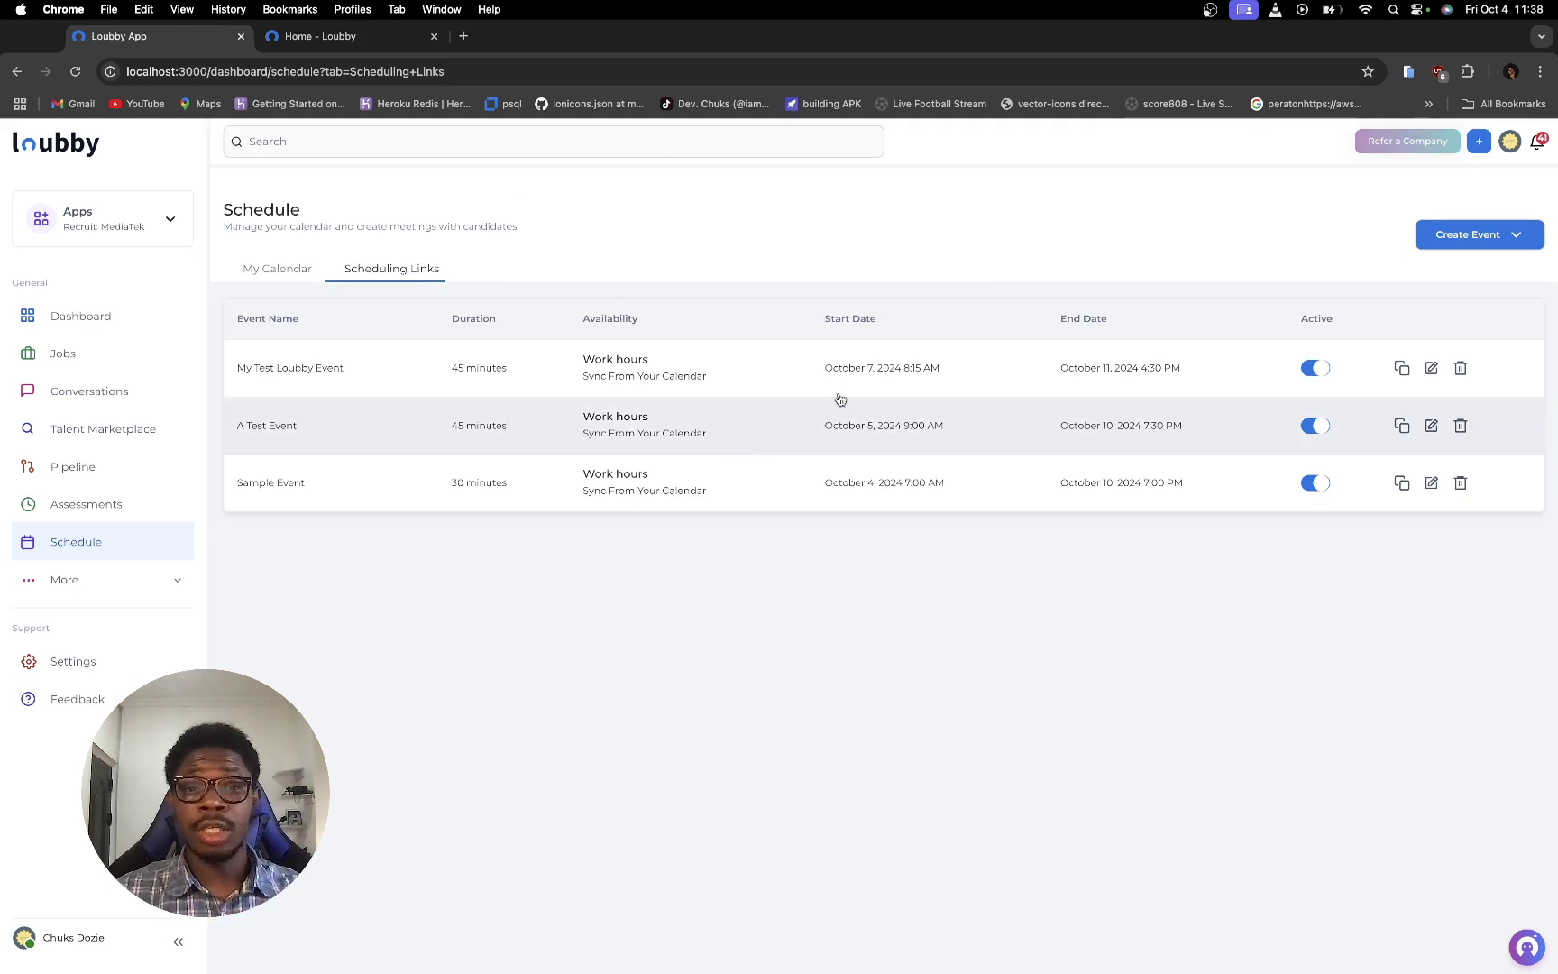
pyautogui.click(1459, 234)
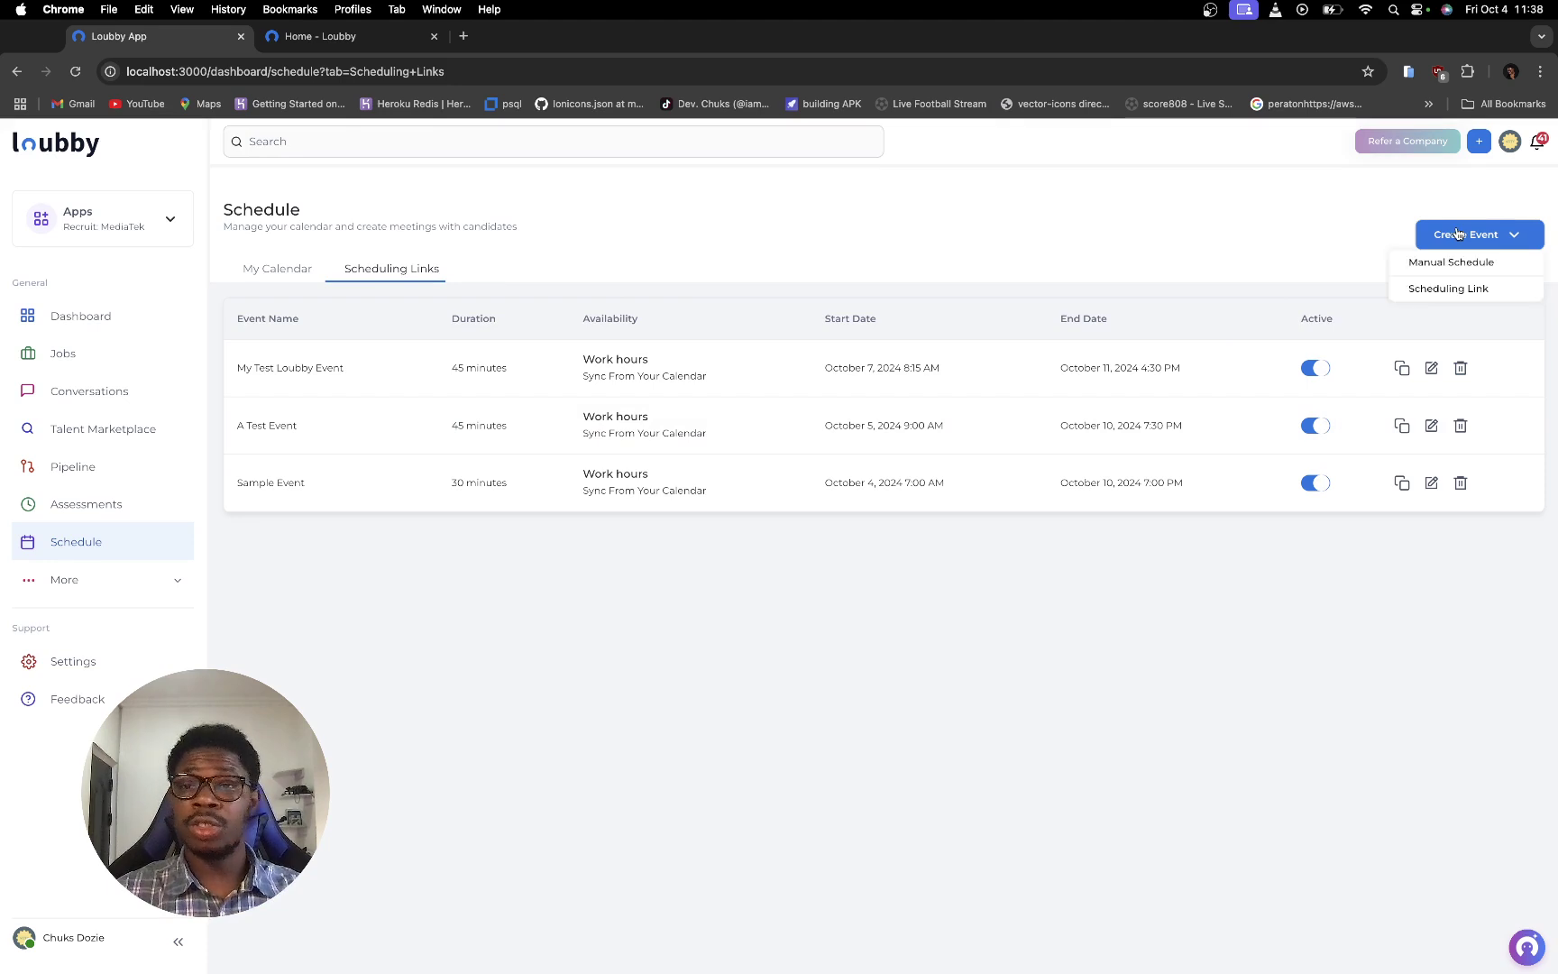
pyautogui.click(1448, 288)
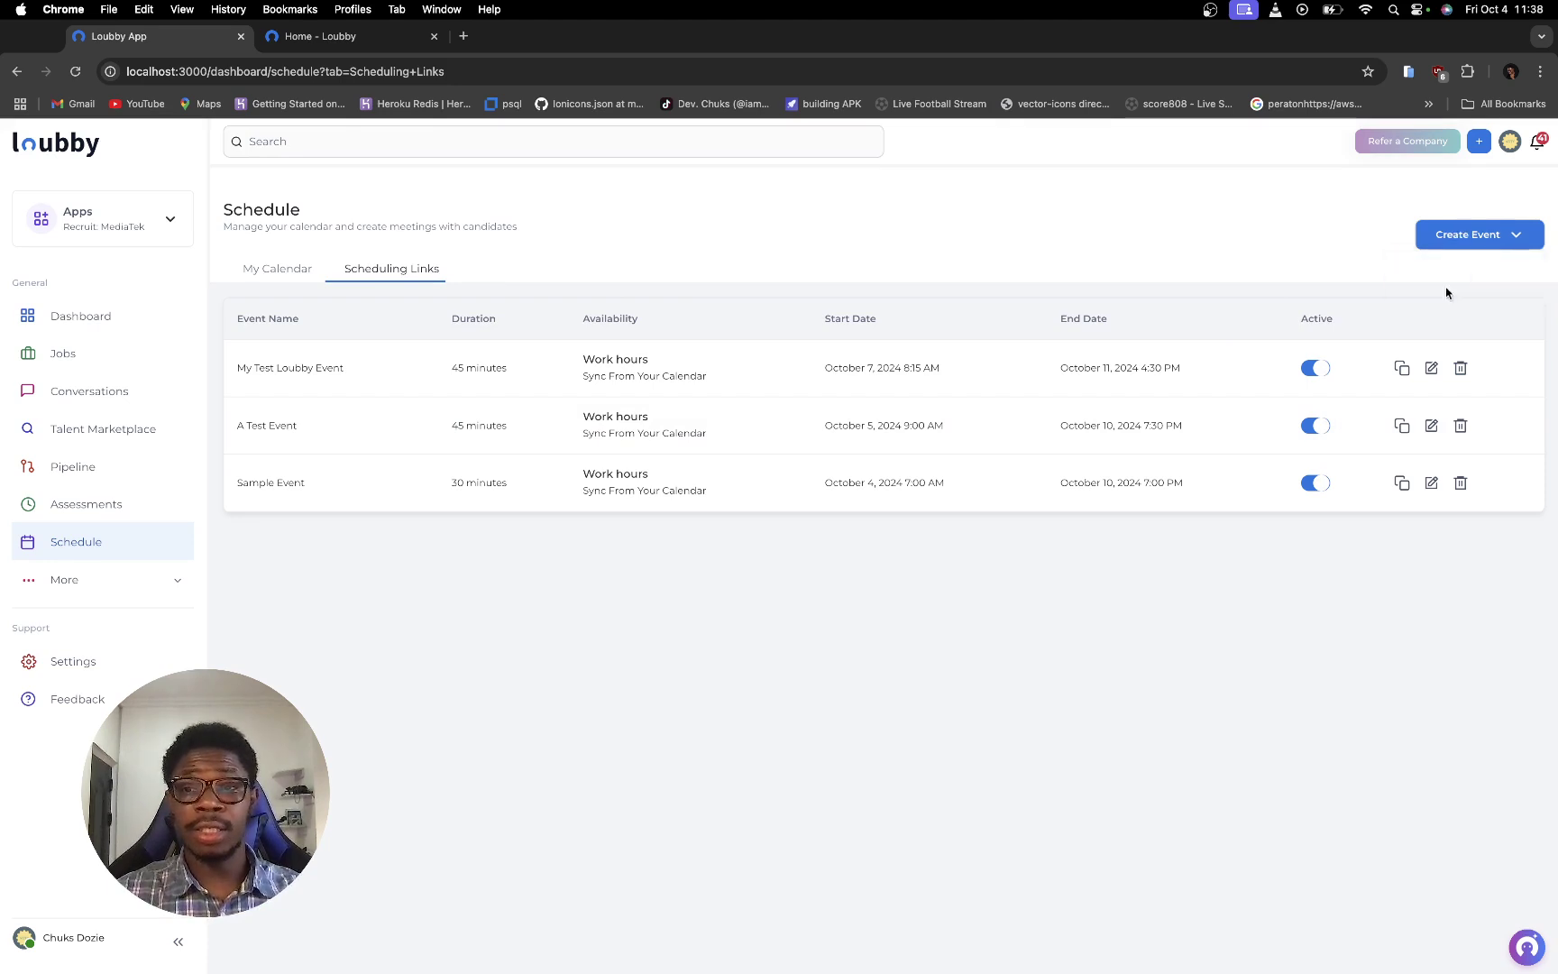
pyautogui.click(1226, 243)
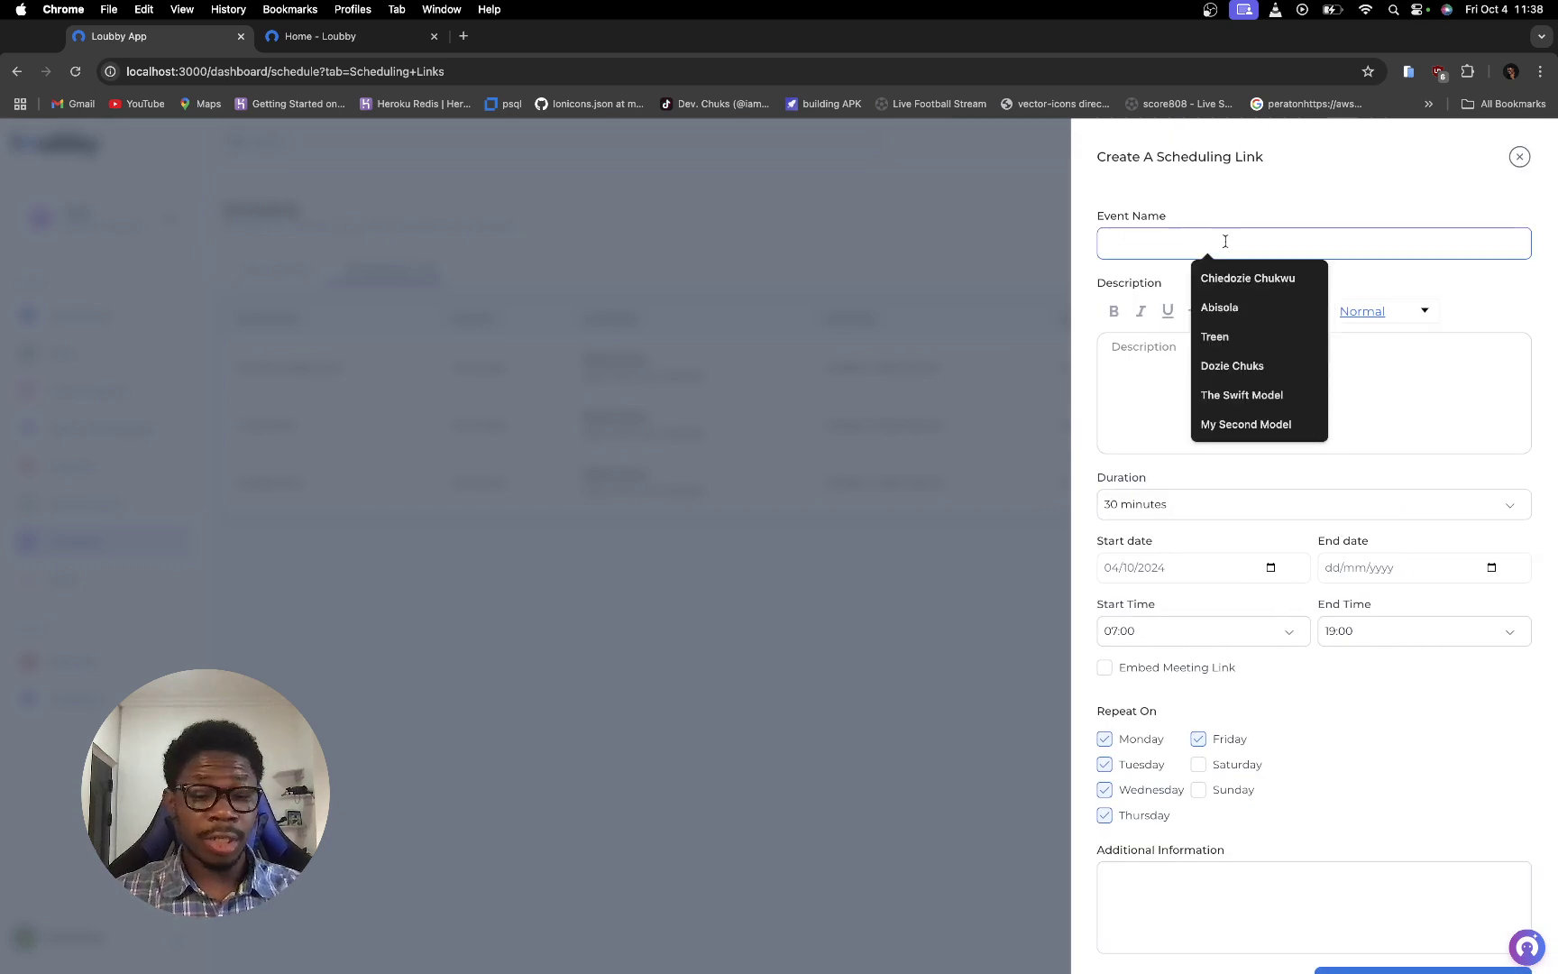
# Name the link 'Authentication Event', add description 'TThis is not an actual Event', and set 45 minutes
pyautogui.write('Aut')
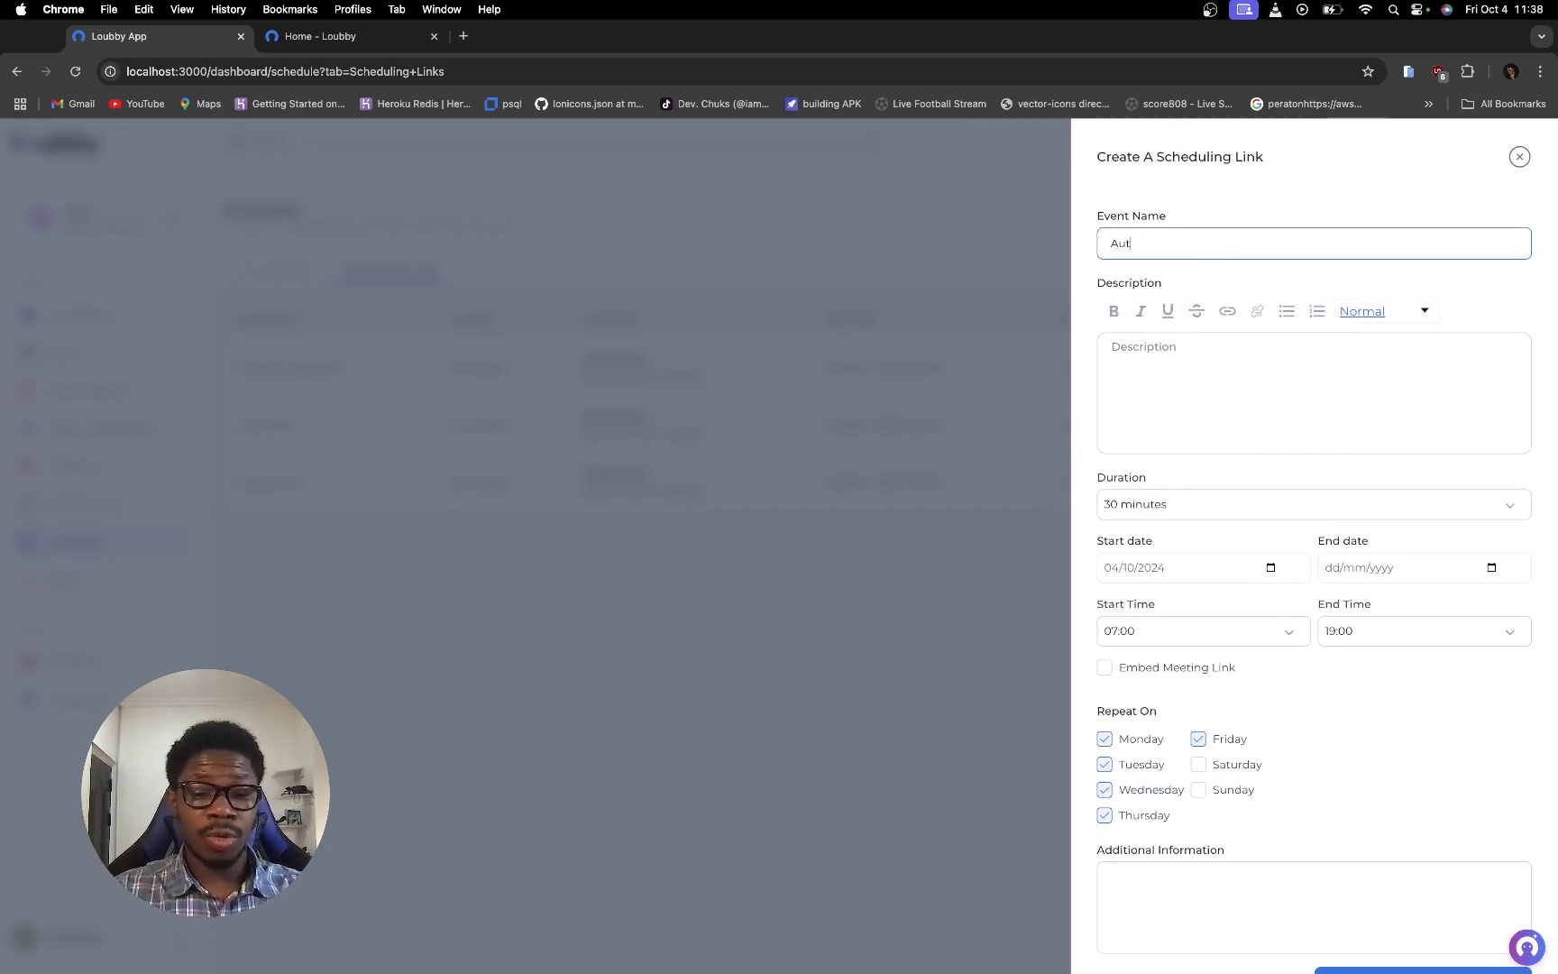
pyautogui.write('hentica')
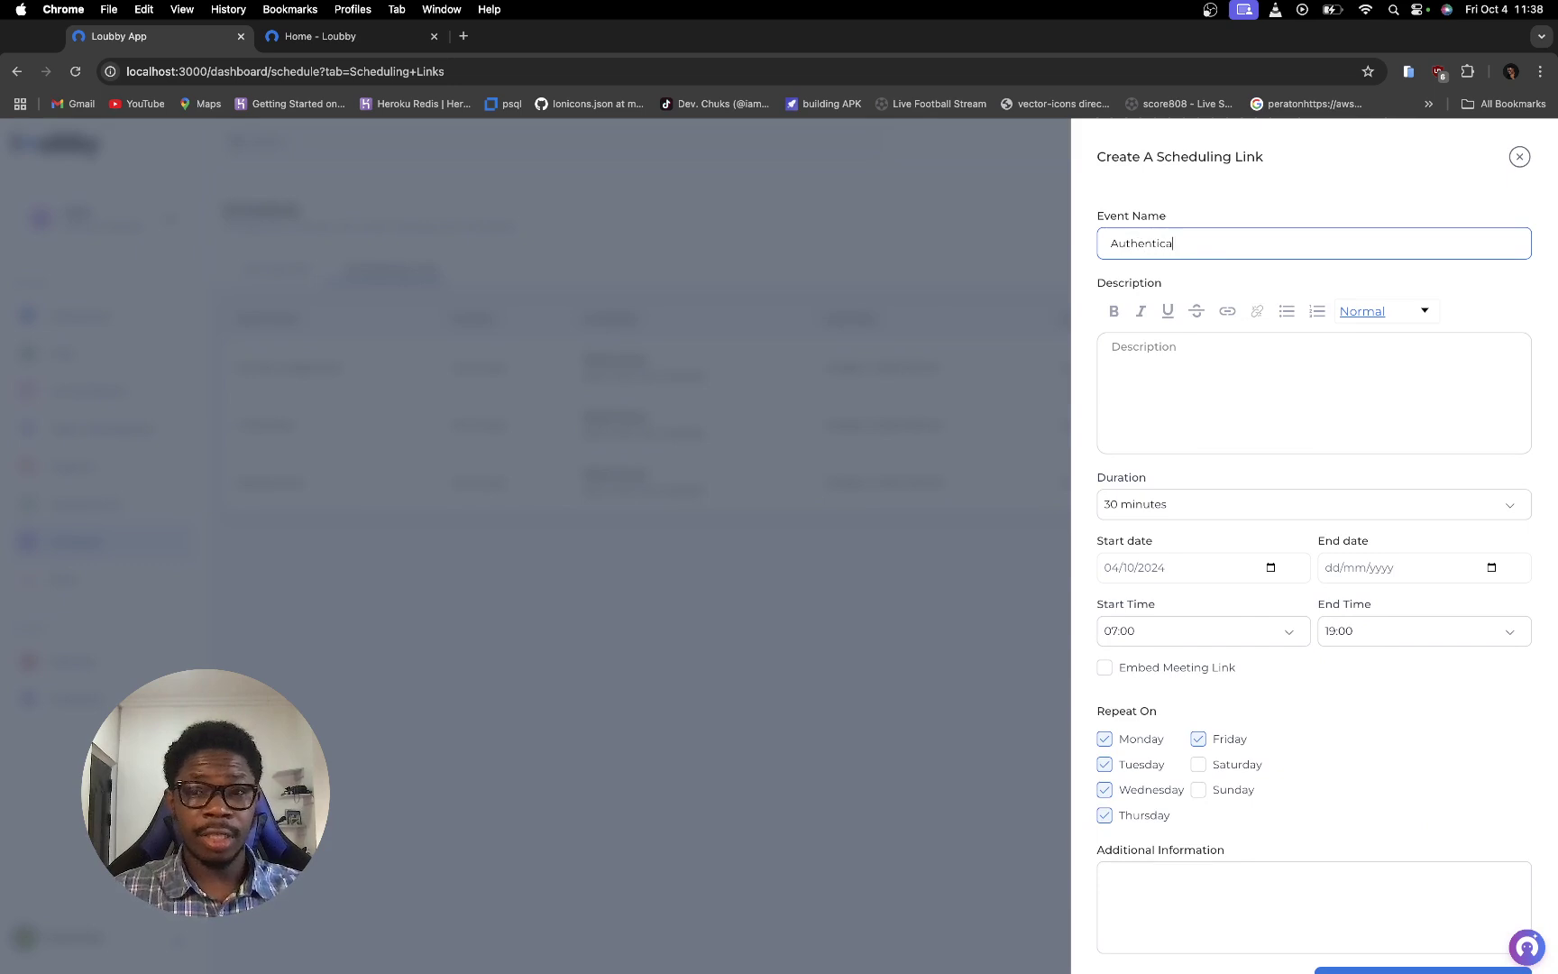
pyautogui.write('t')
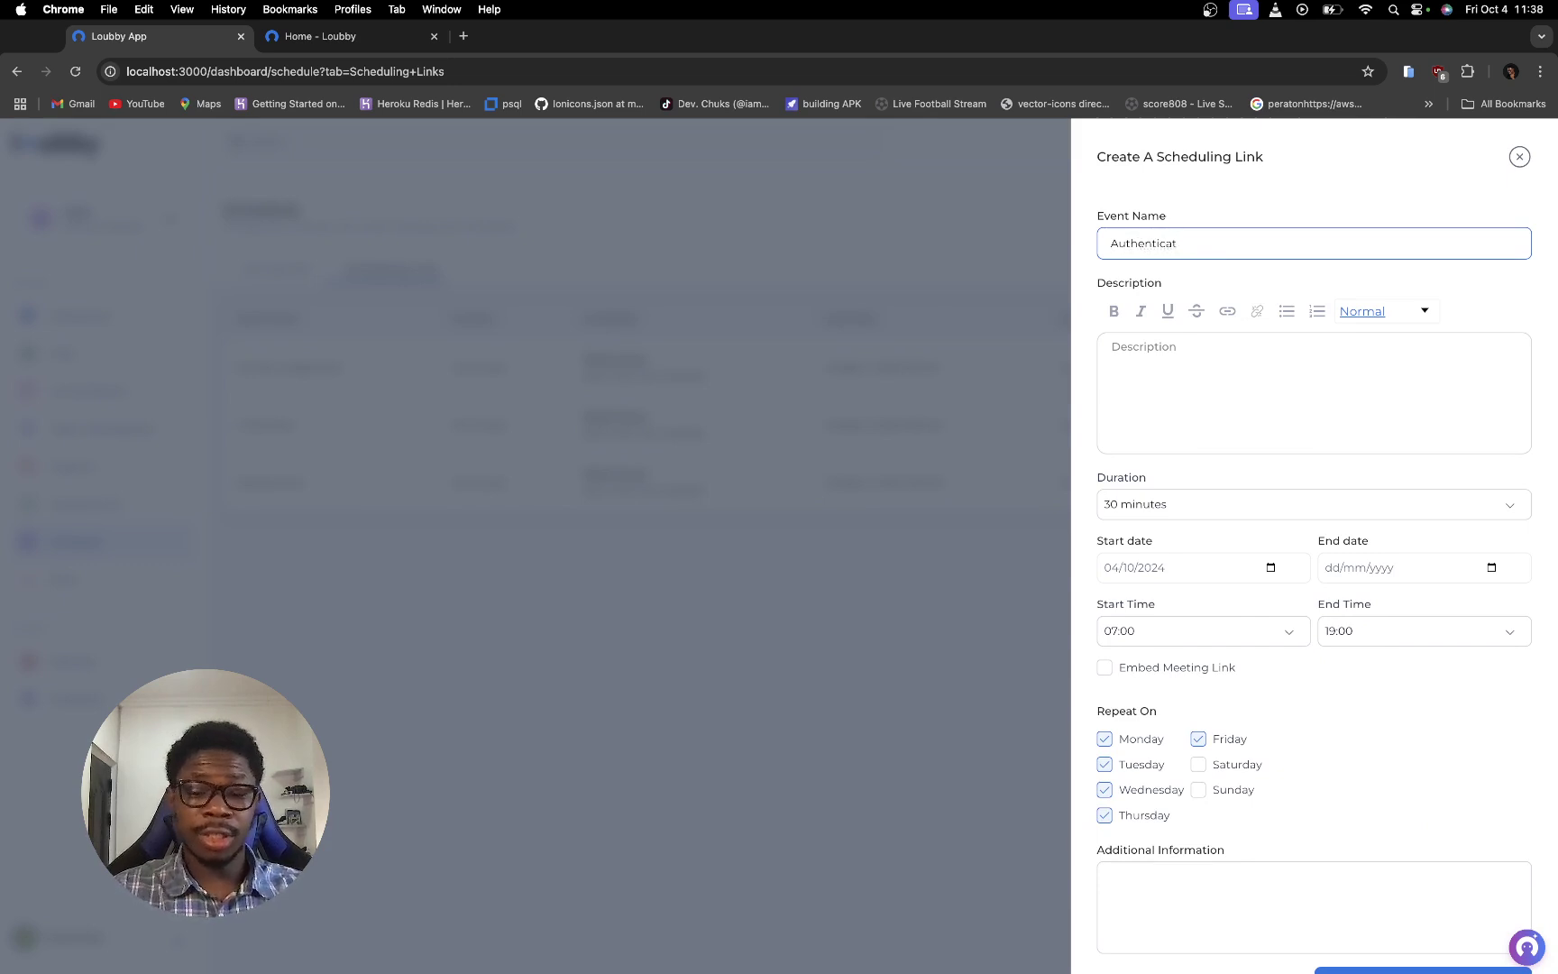
pyautogui.write('ion Eve')
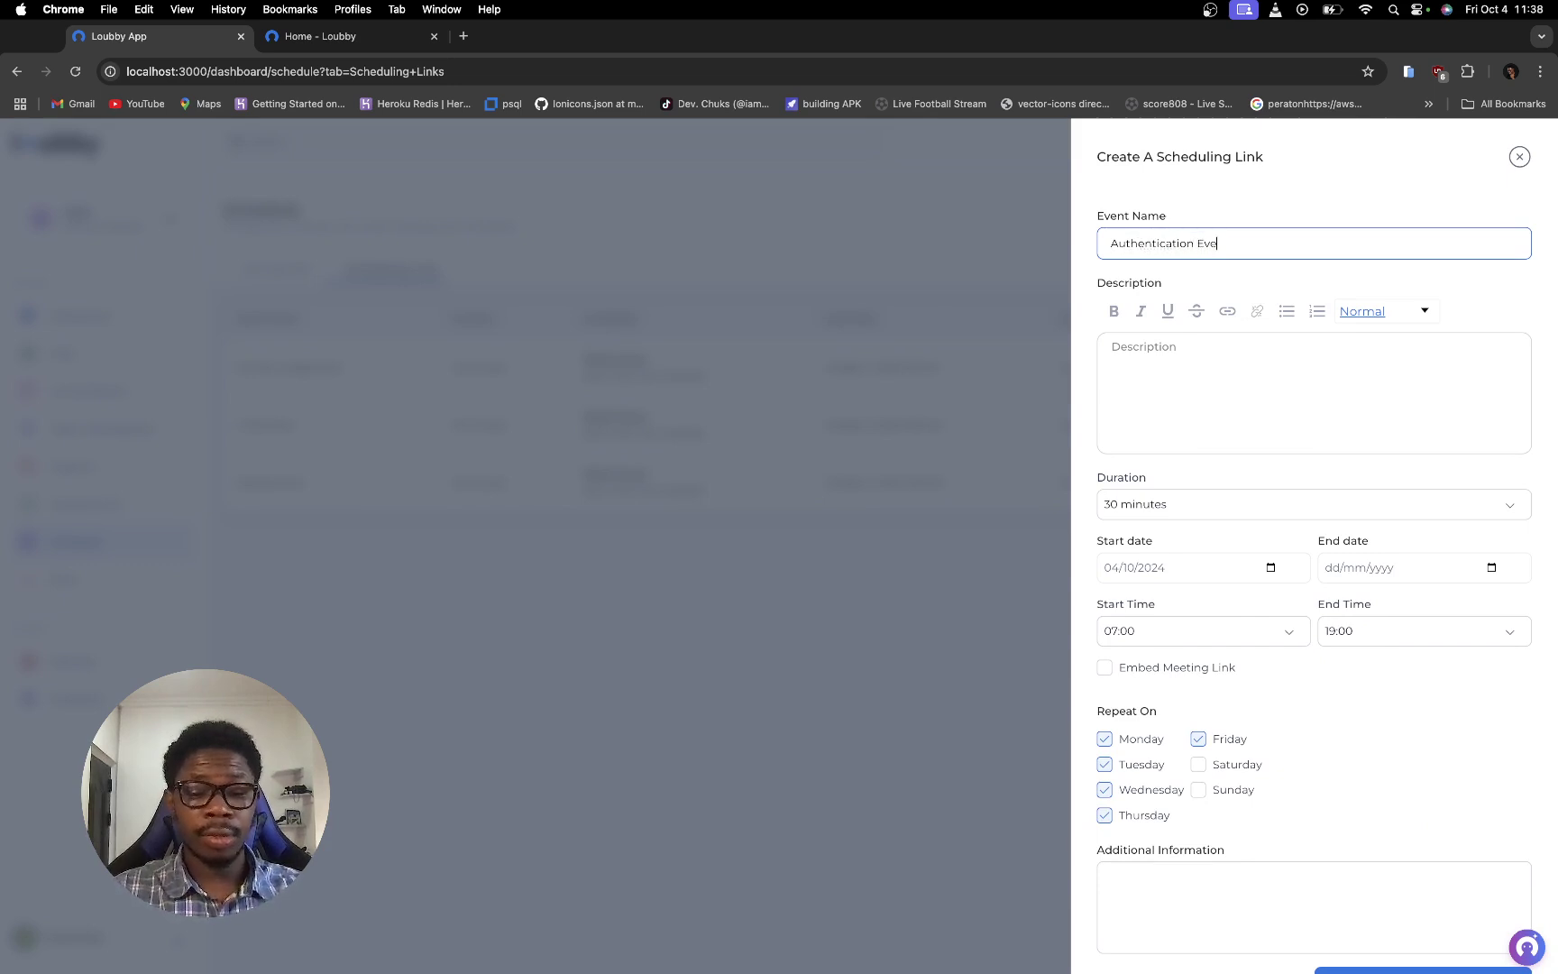
pyautogui.write('nt')
pyautogui.click(1180, 362)
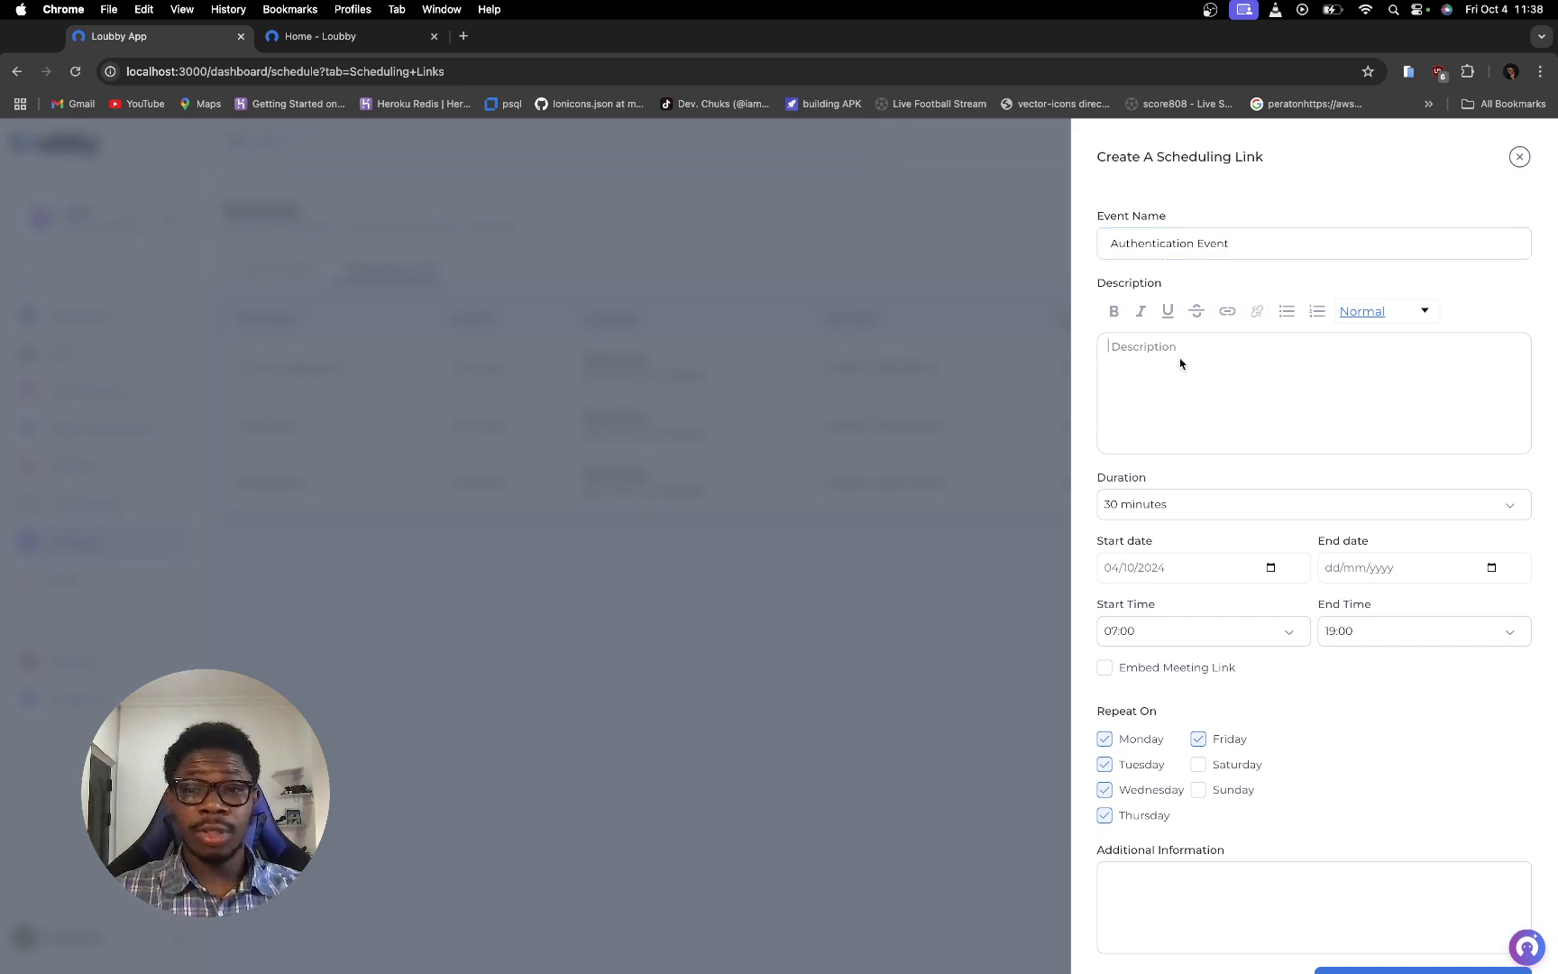
pyautogui.write('TThis i')
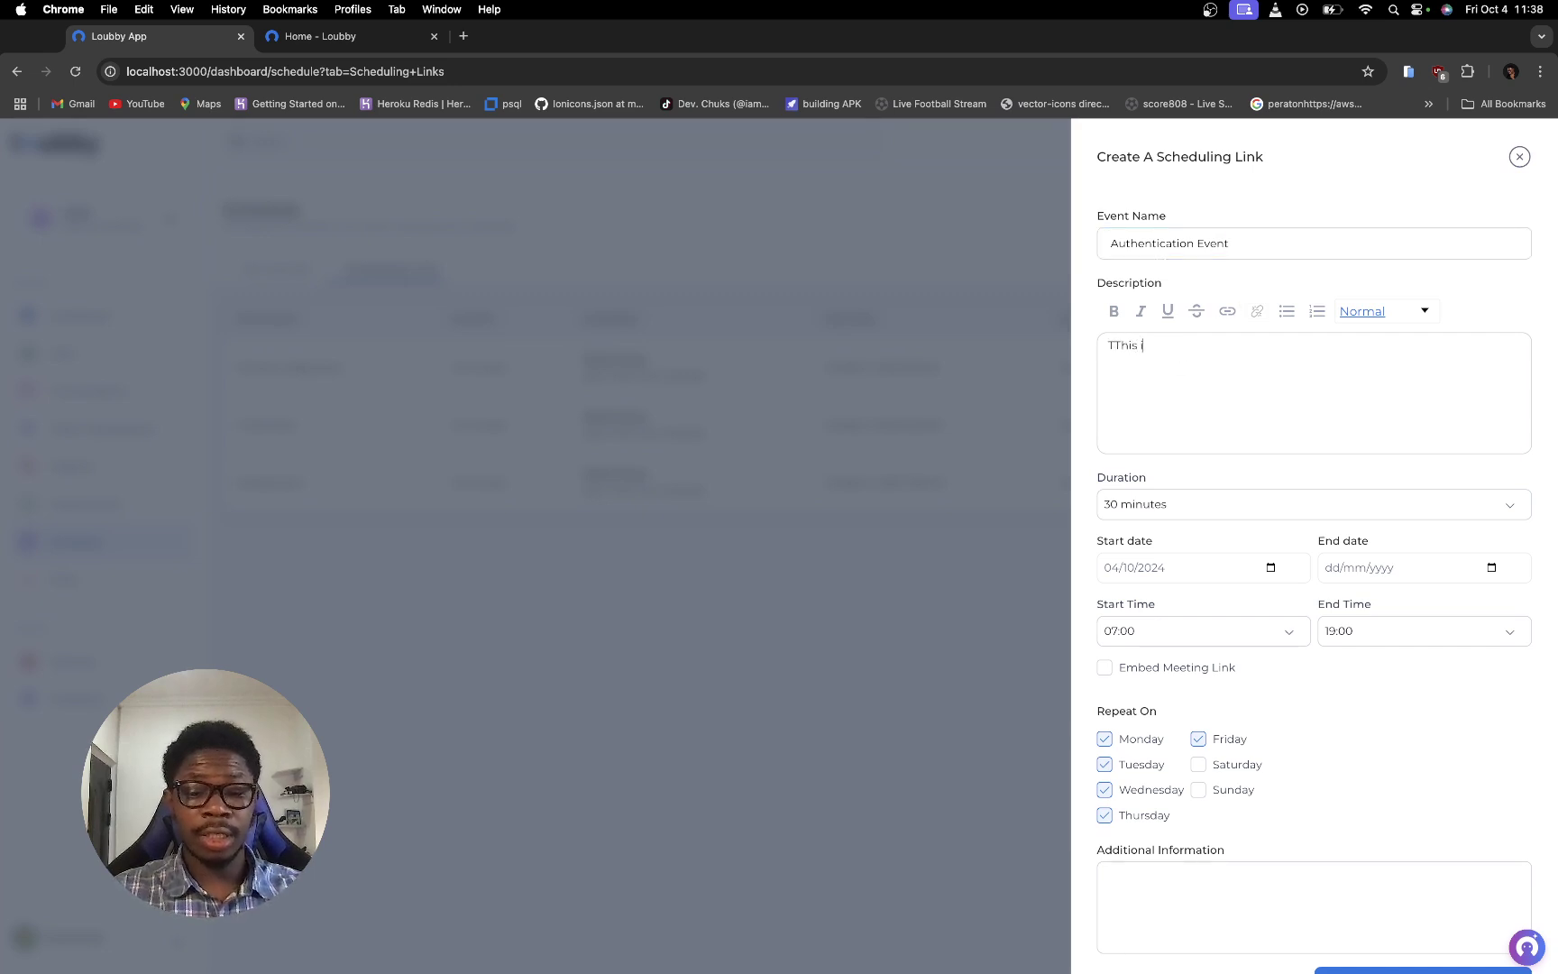
pyautogui.write('s not an ')
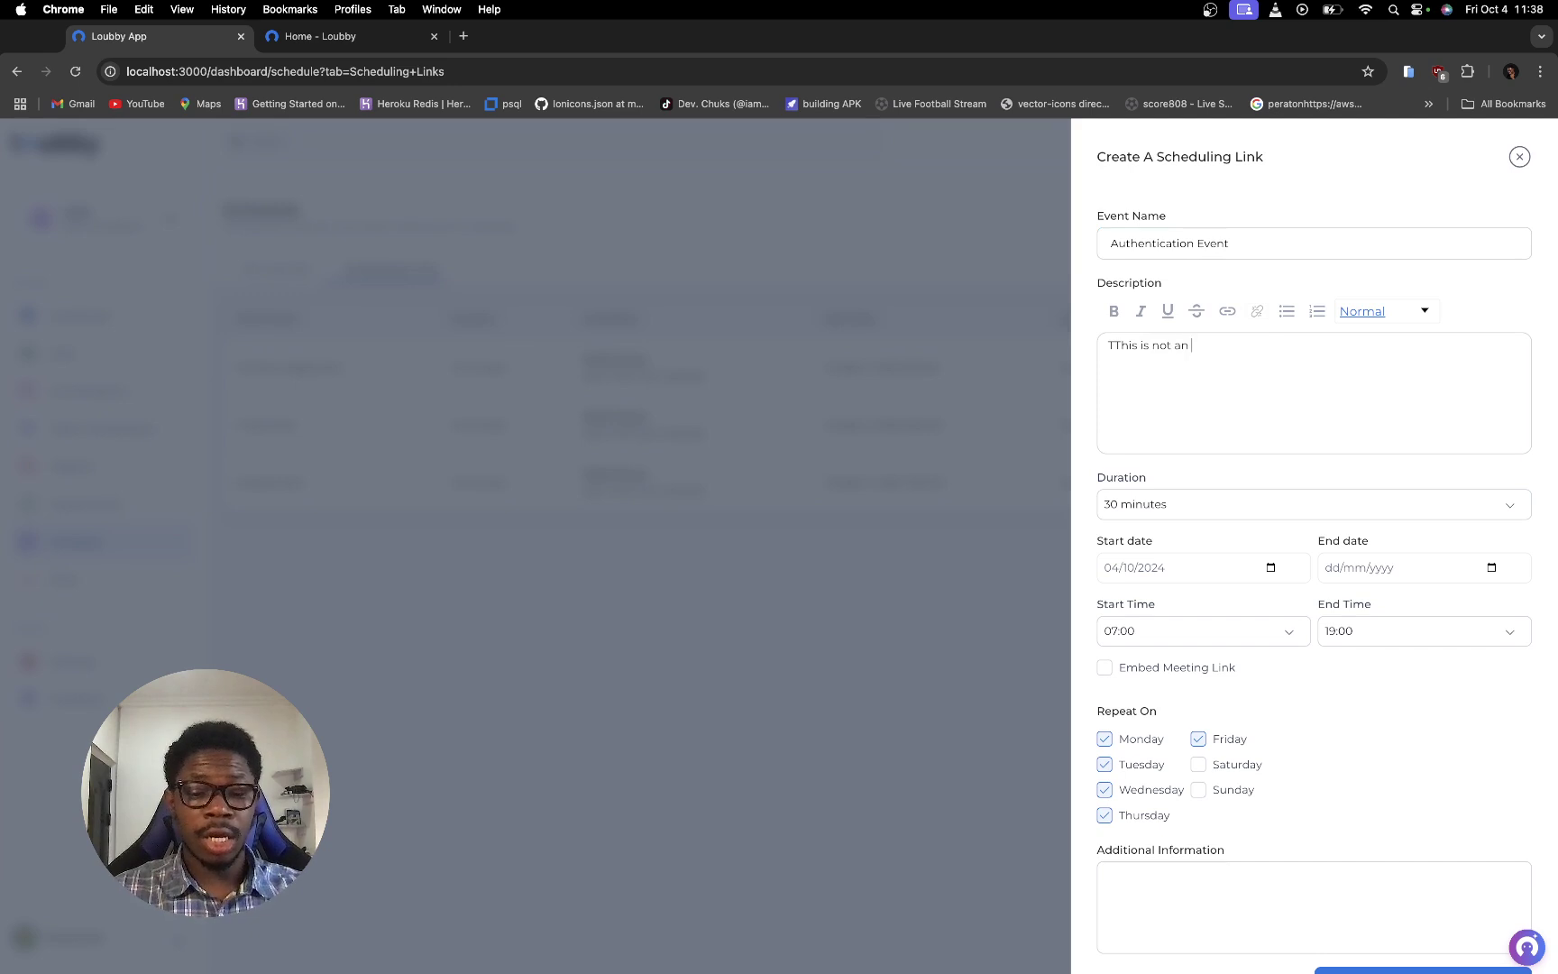
pyautogui.write('actual ')
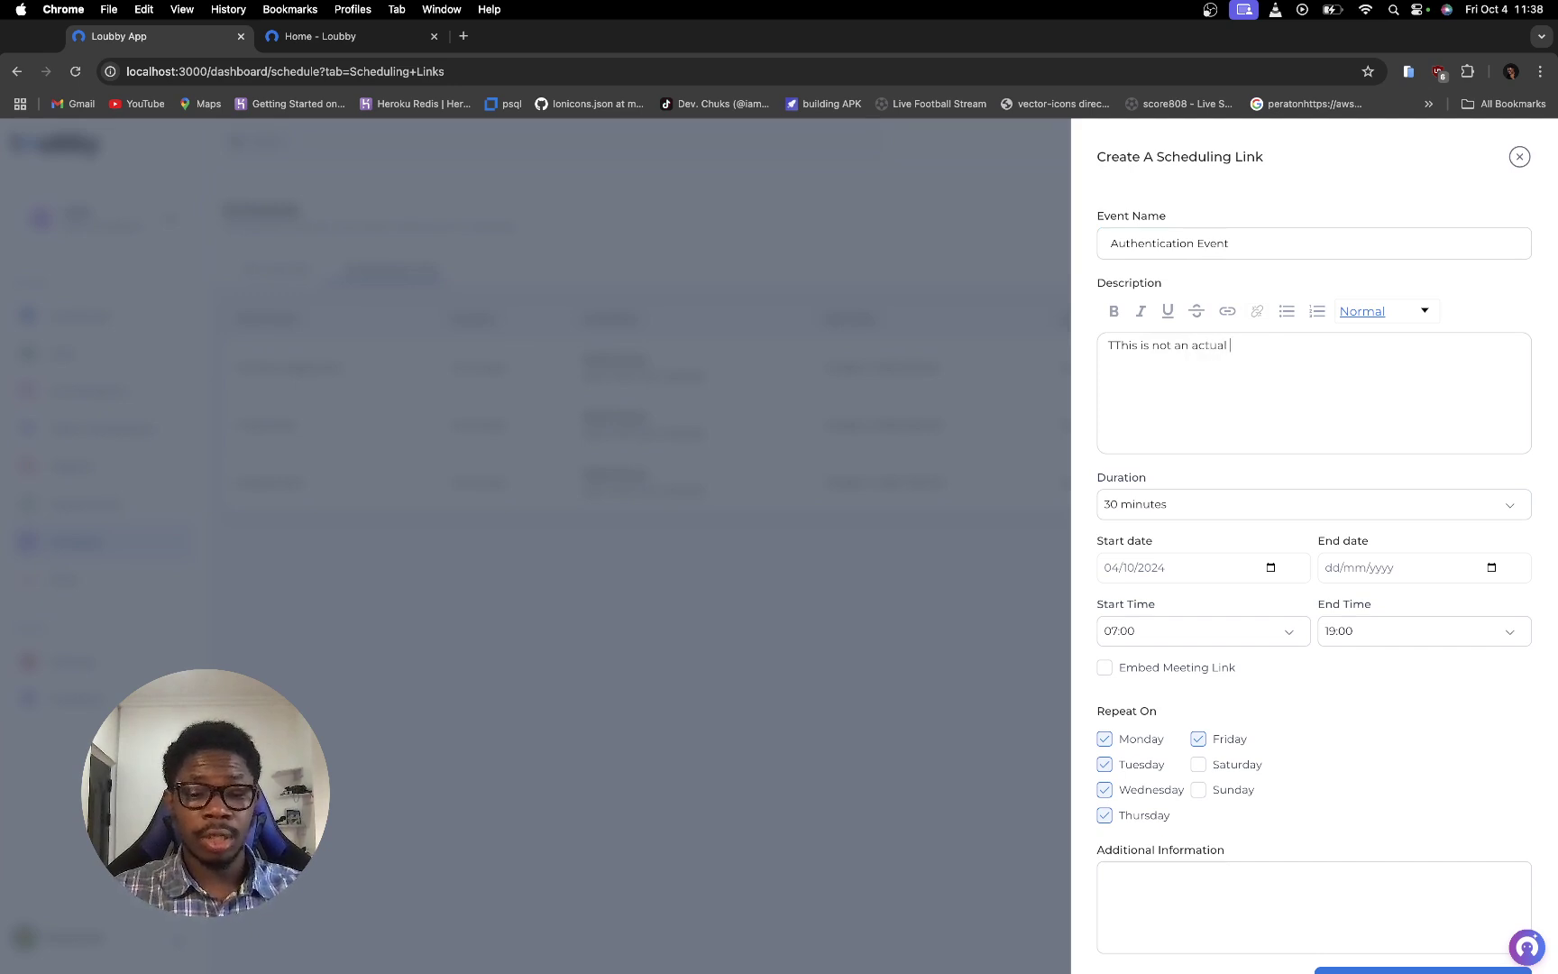
pyautogui.write('Event')
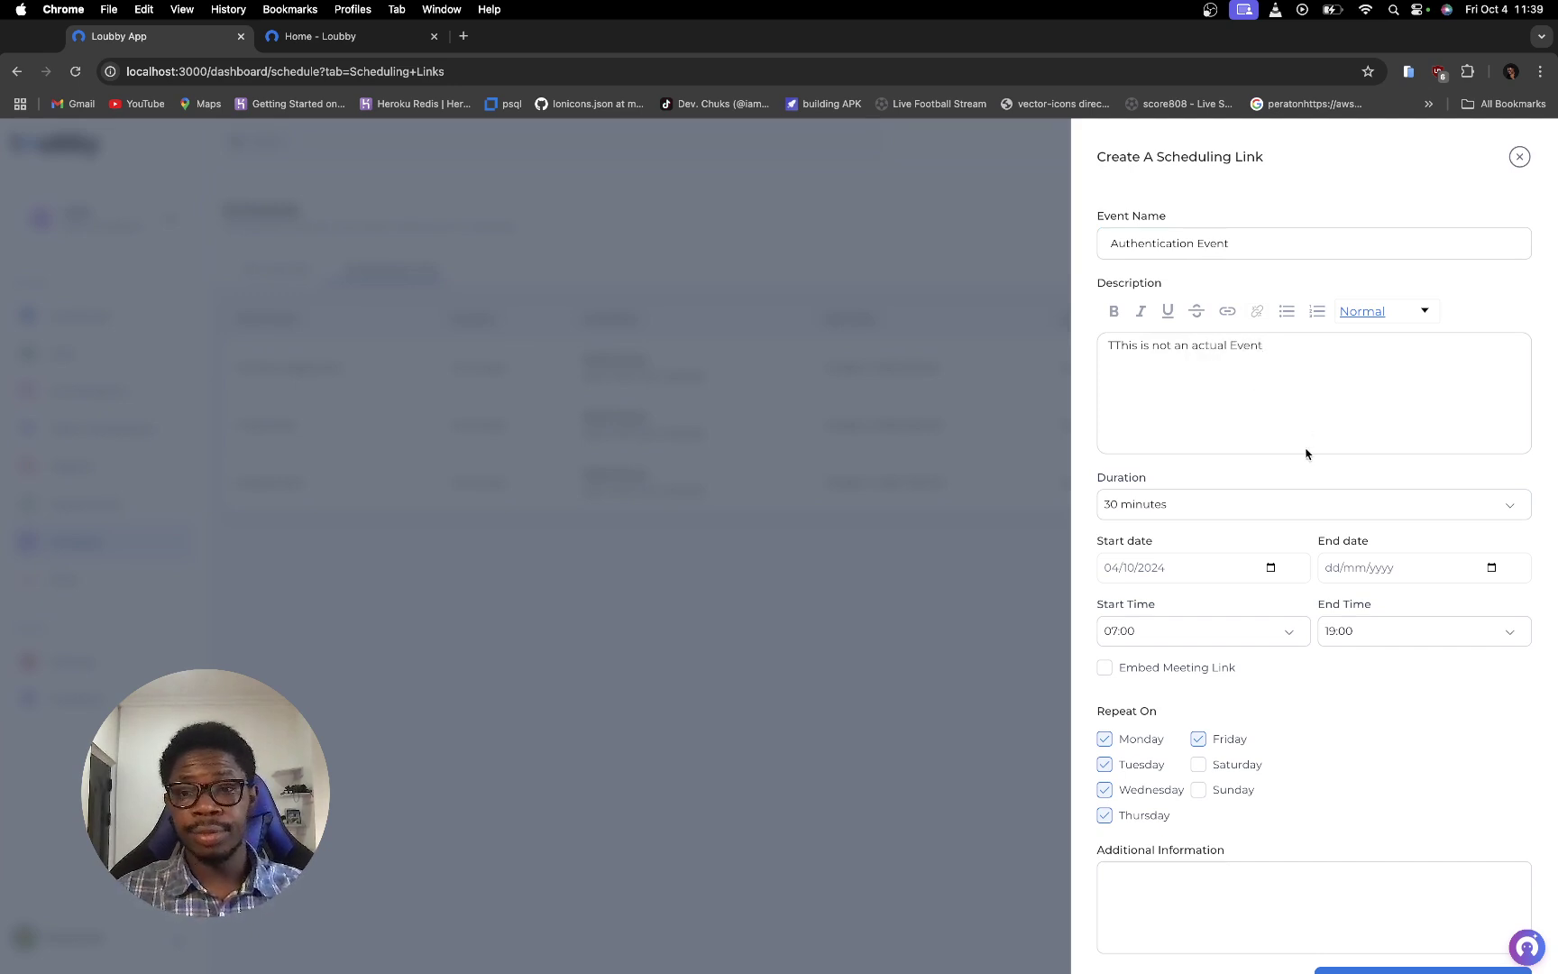
pyautogui.click(1254, 503)
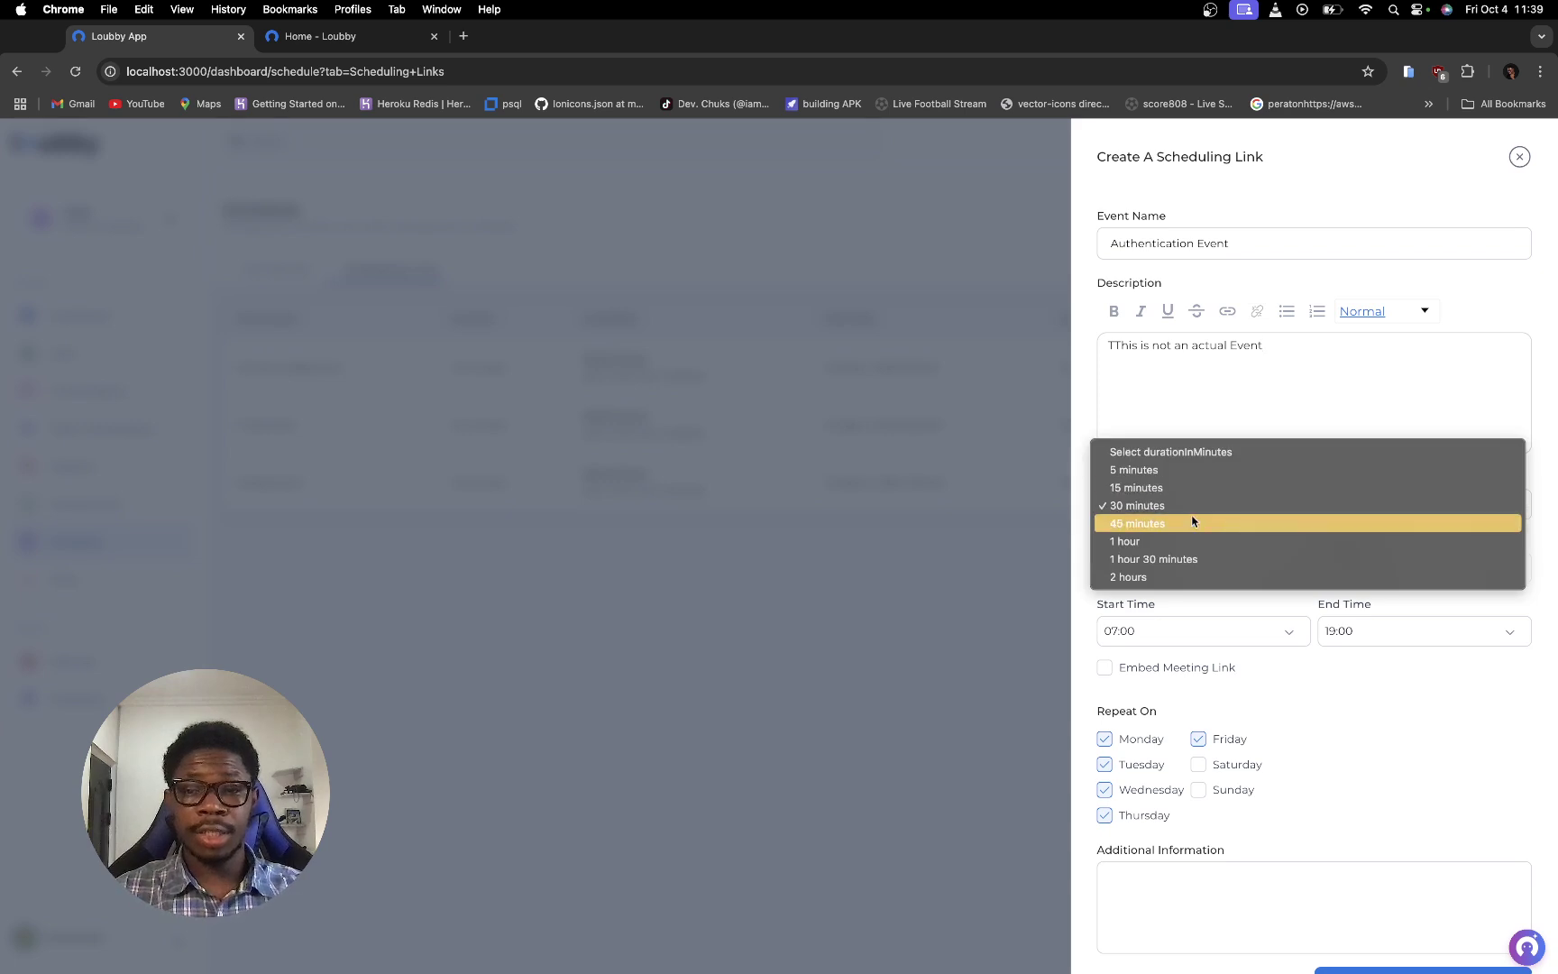
pyautogui.click(1194, 523)
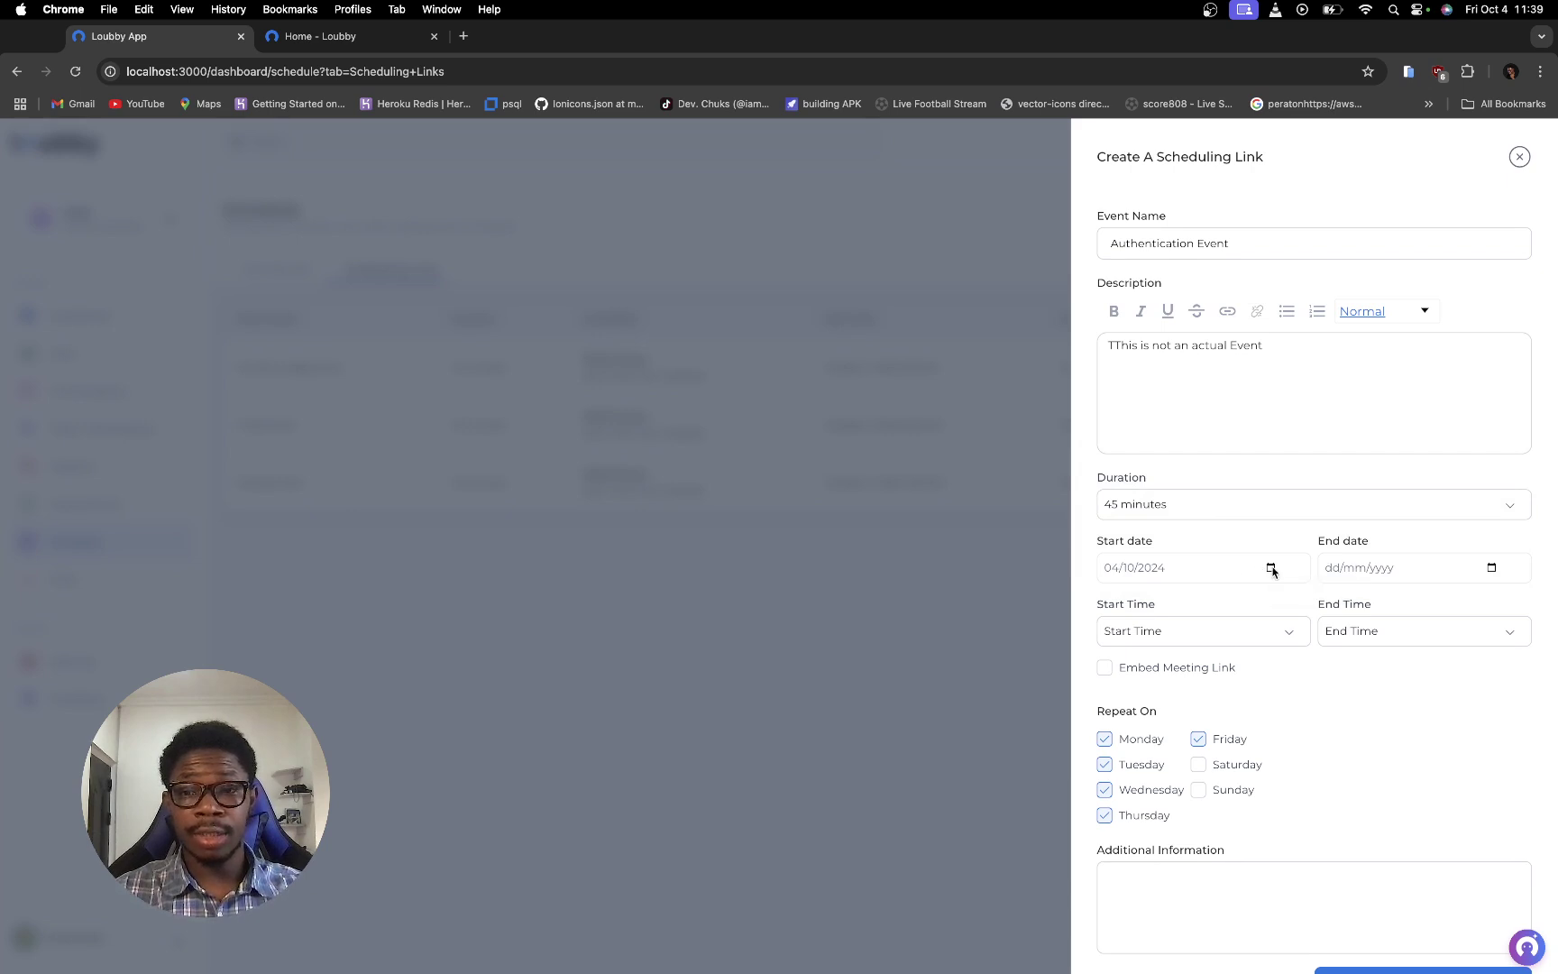
# Set dates 05/10/2024–09/10/2024, add Saturday, and set hours 09:45 to 20:15
pyautogui.click(1271, 569)
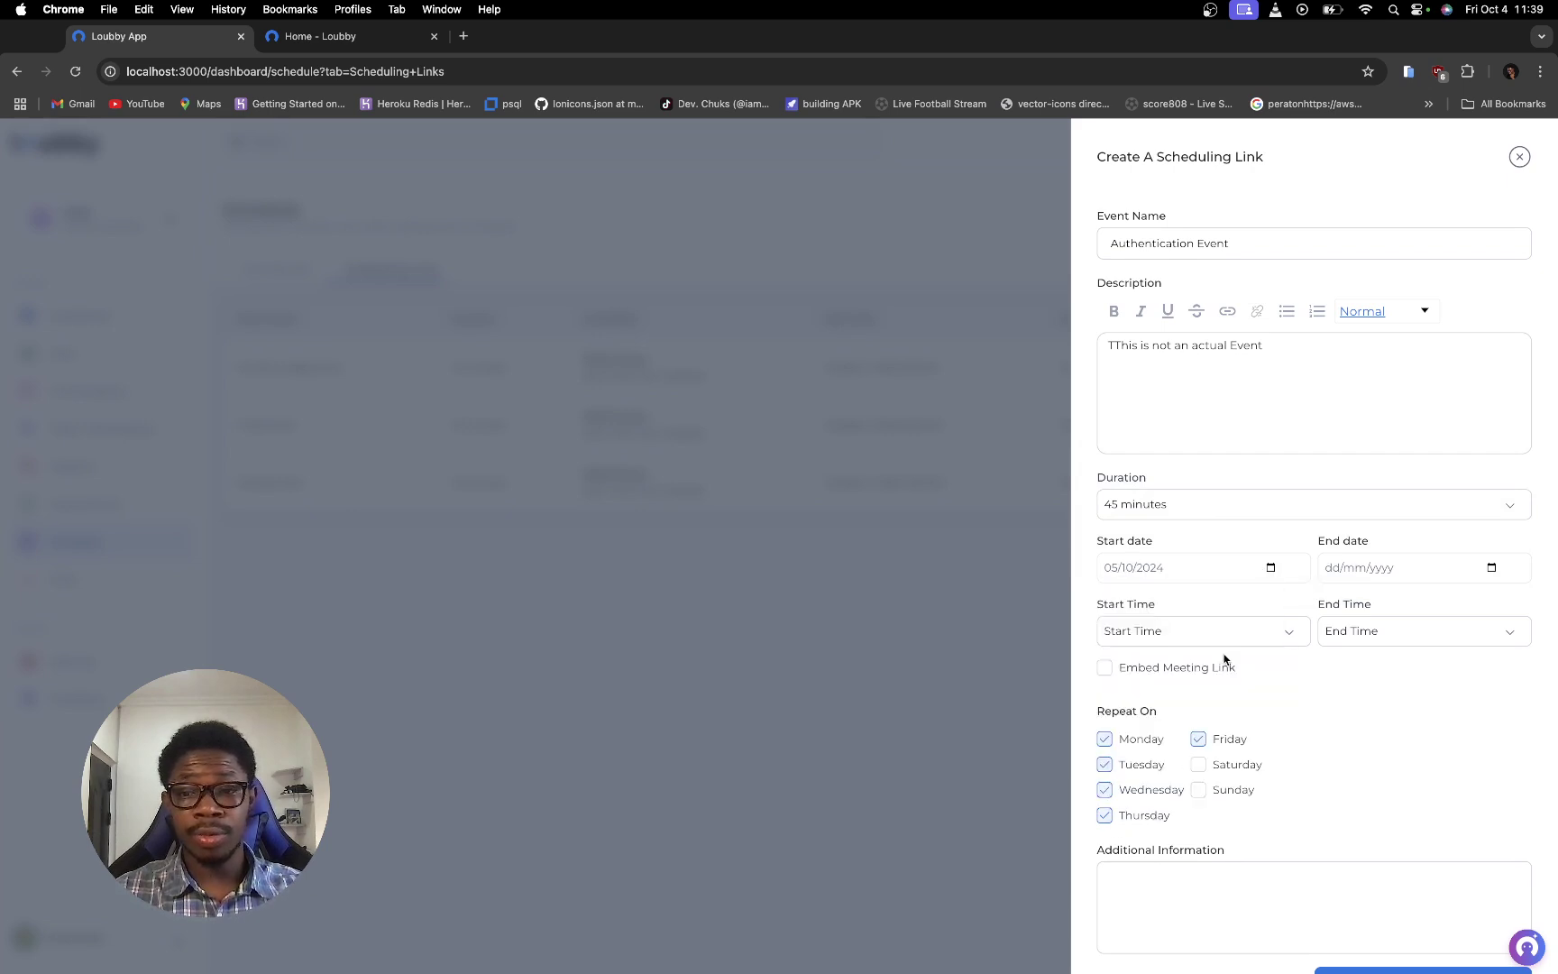
pyautogui.click(1492, 567)
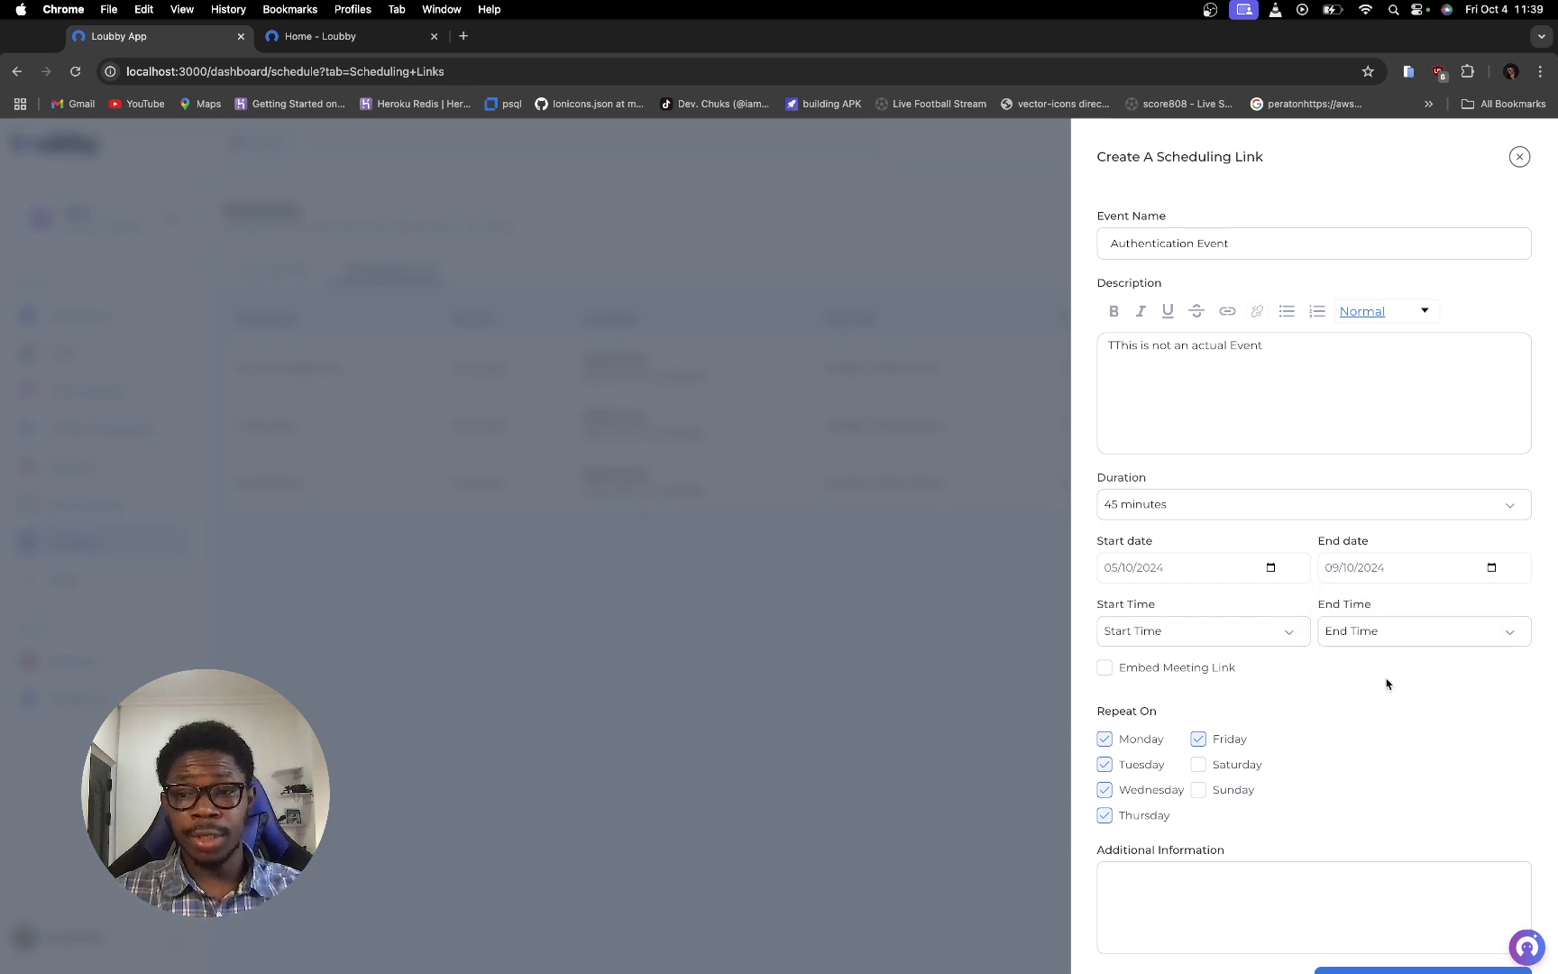
pyautogui.click(1384, 678)
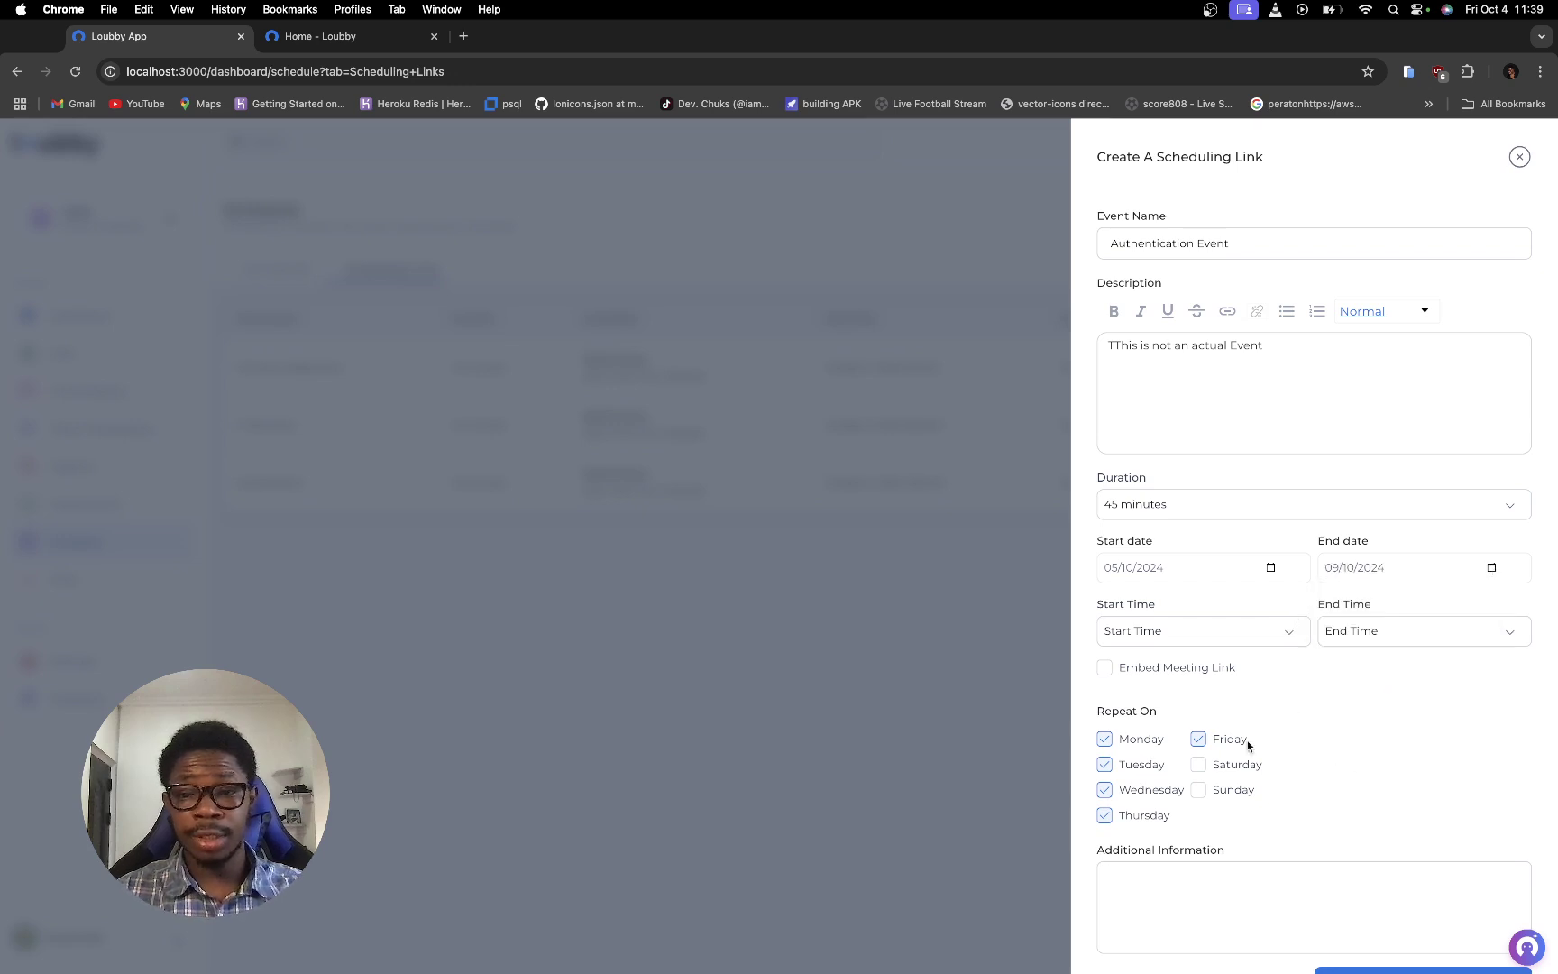
pyautogui.click(1199, 765)
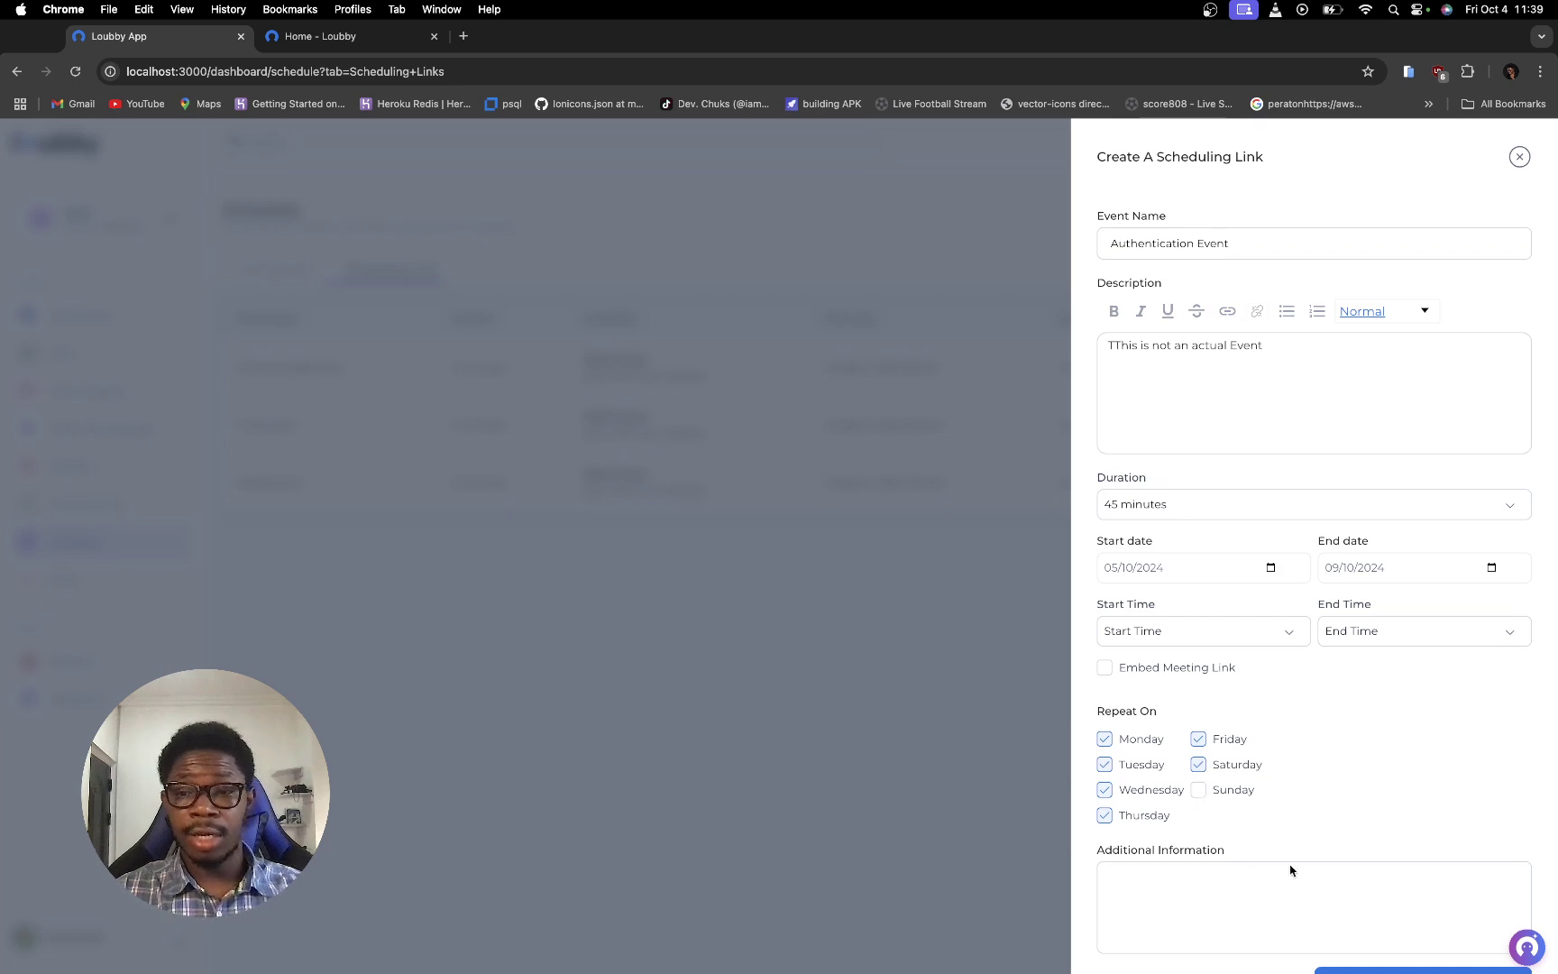
pyautogui.scroll(-2, 1447, 828)
pyautogui.click(1253, 577)
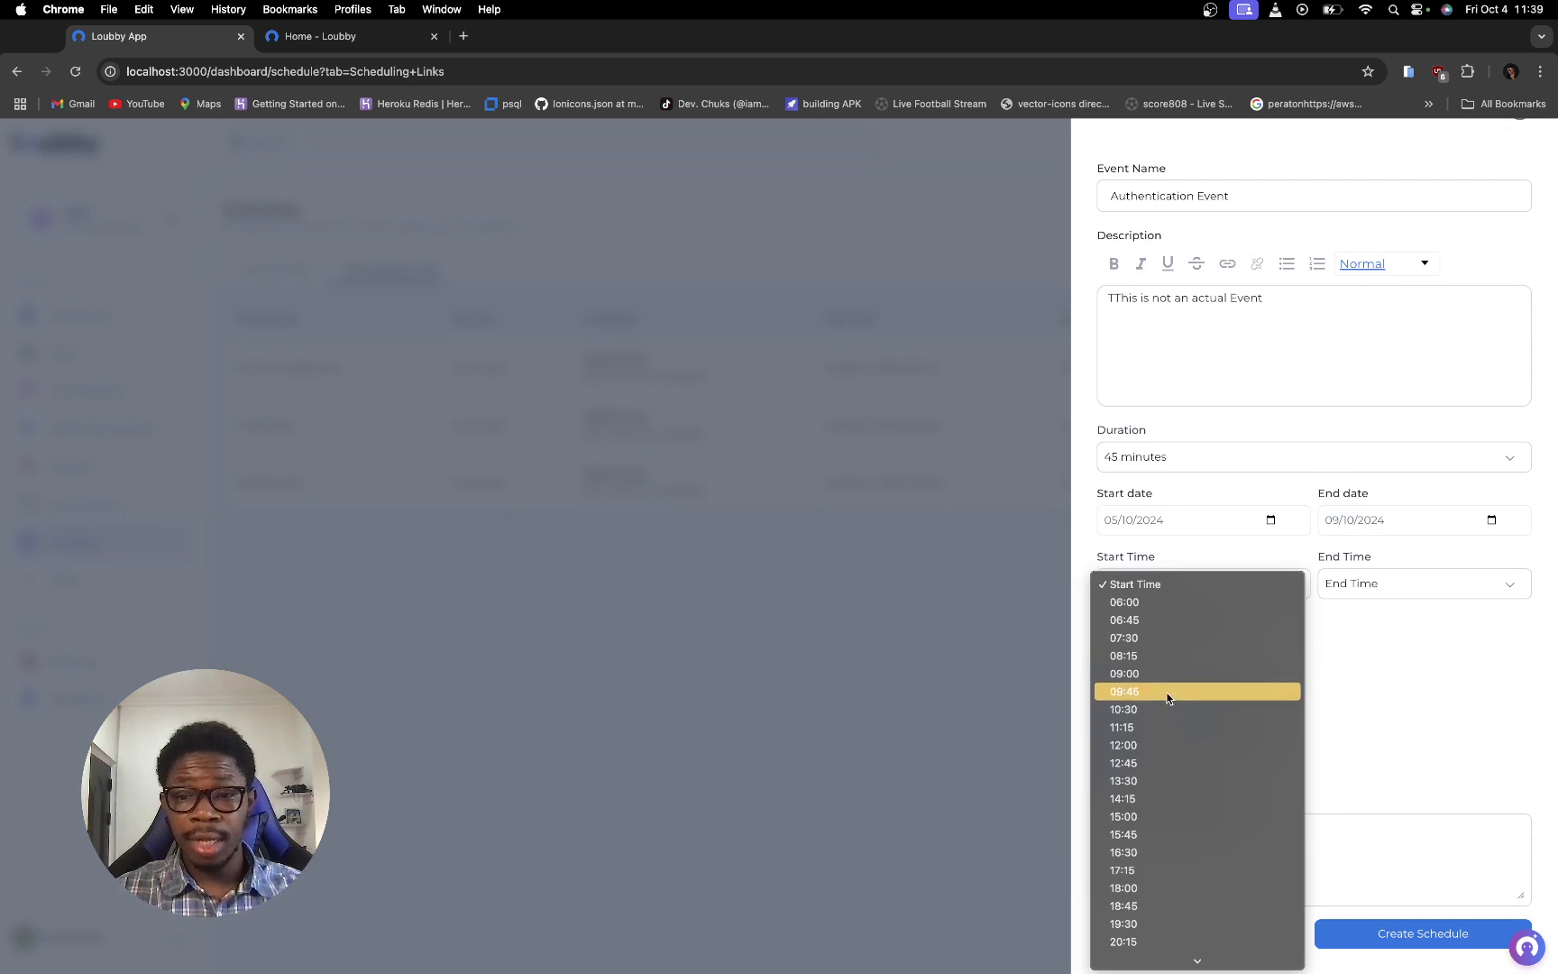
pyautogui.click(1171, 691)
pyautogui.click(1485, 582)
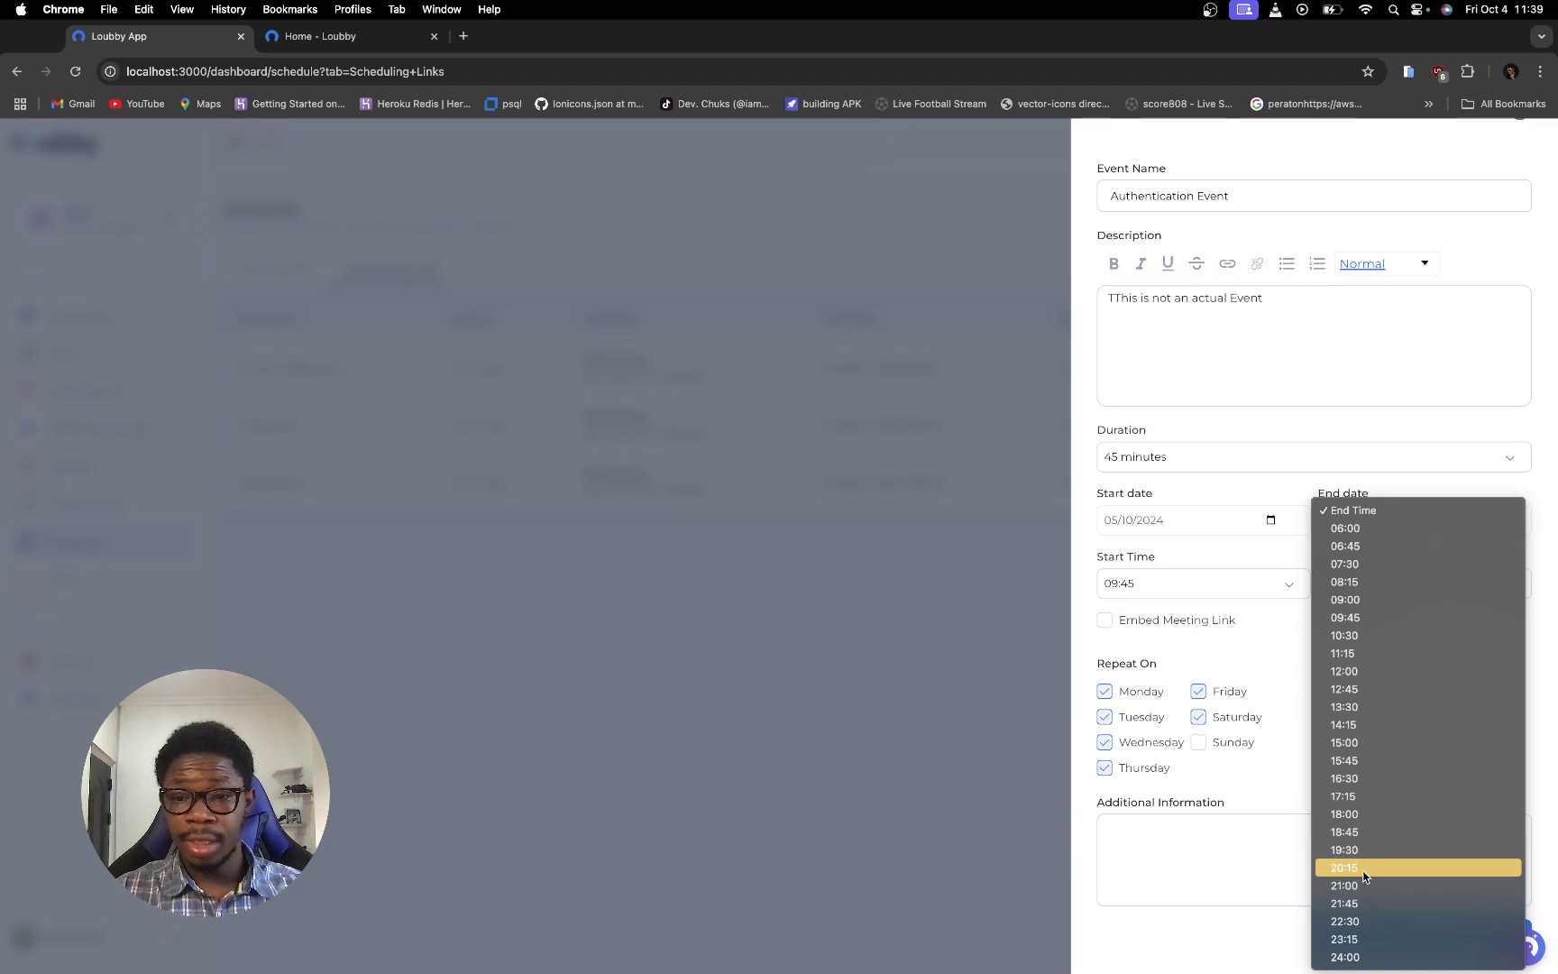
pyautogui.click(1367, 869)
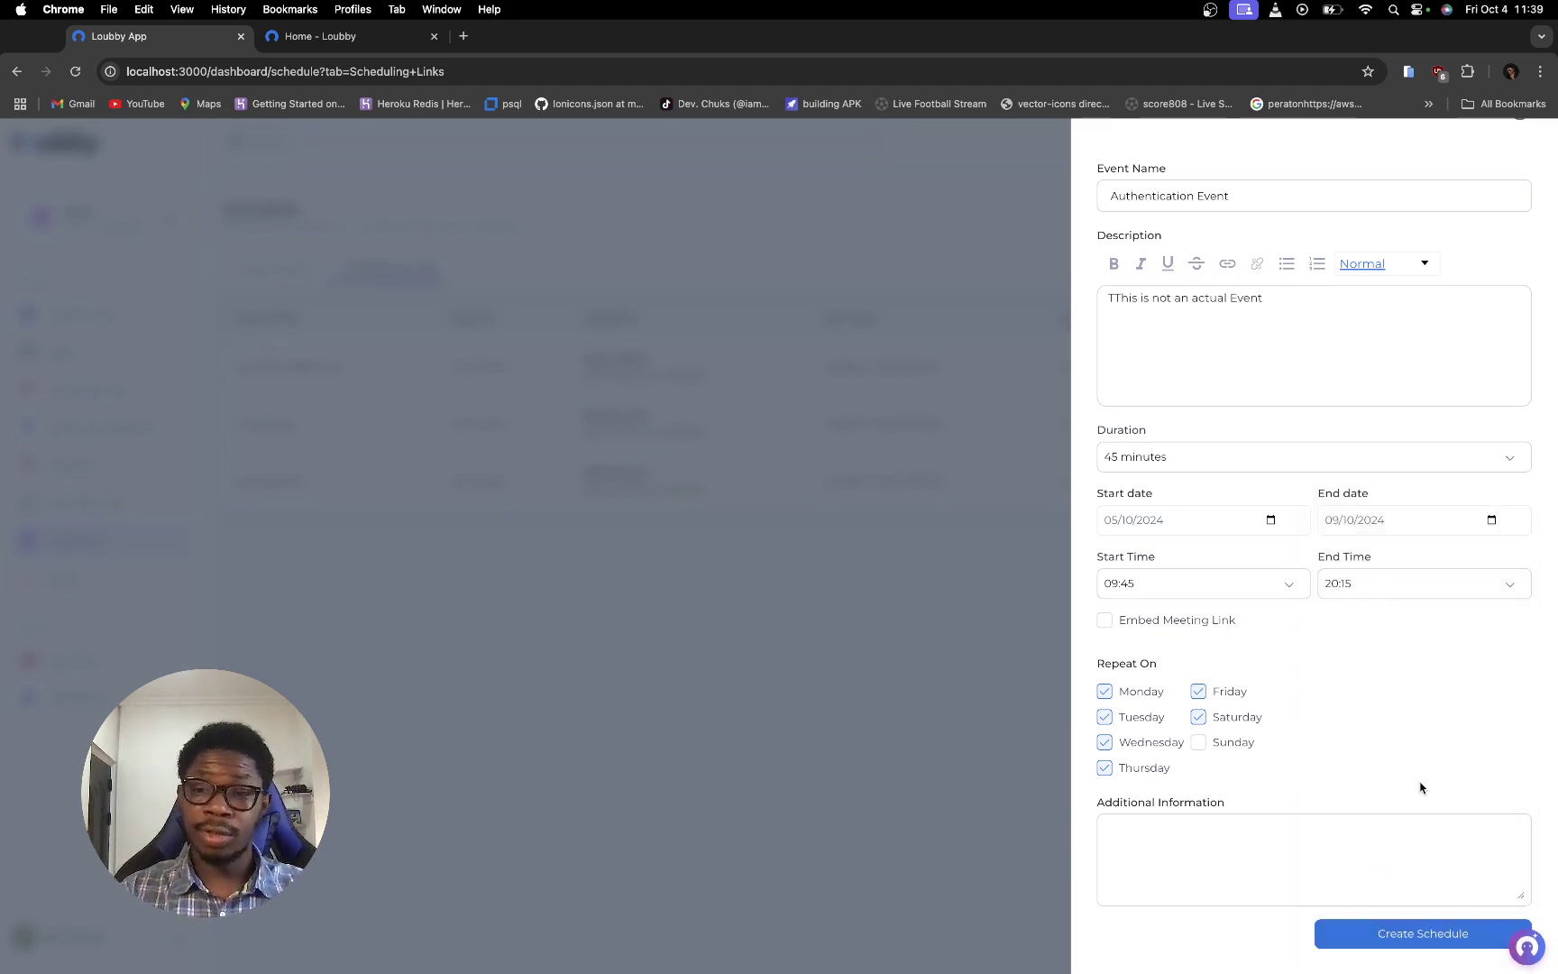
# Save the Authentication Event scheduling link and copy its booking link
pyautogui.click(1423, 934)
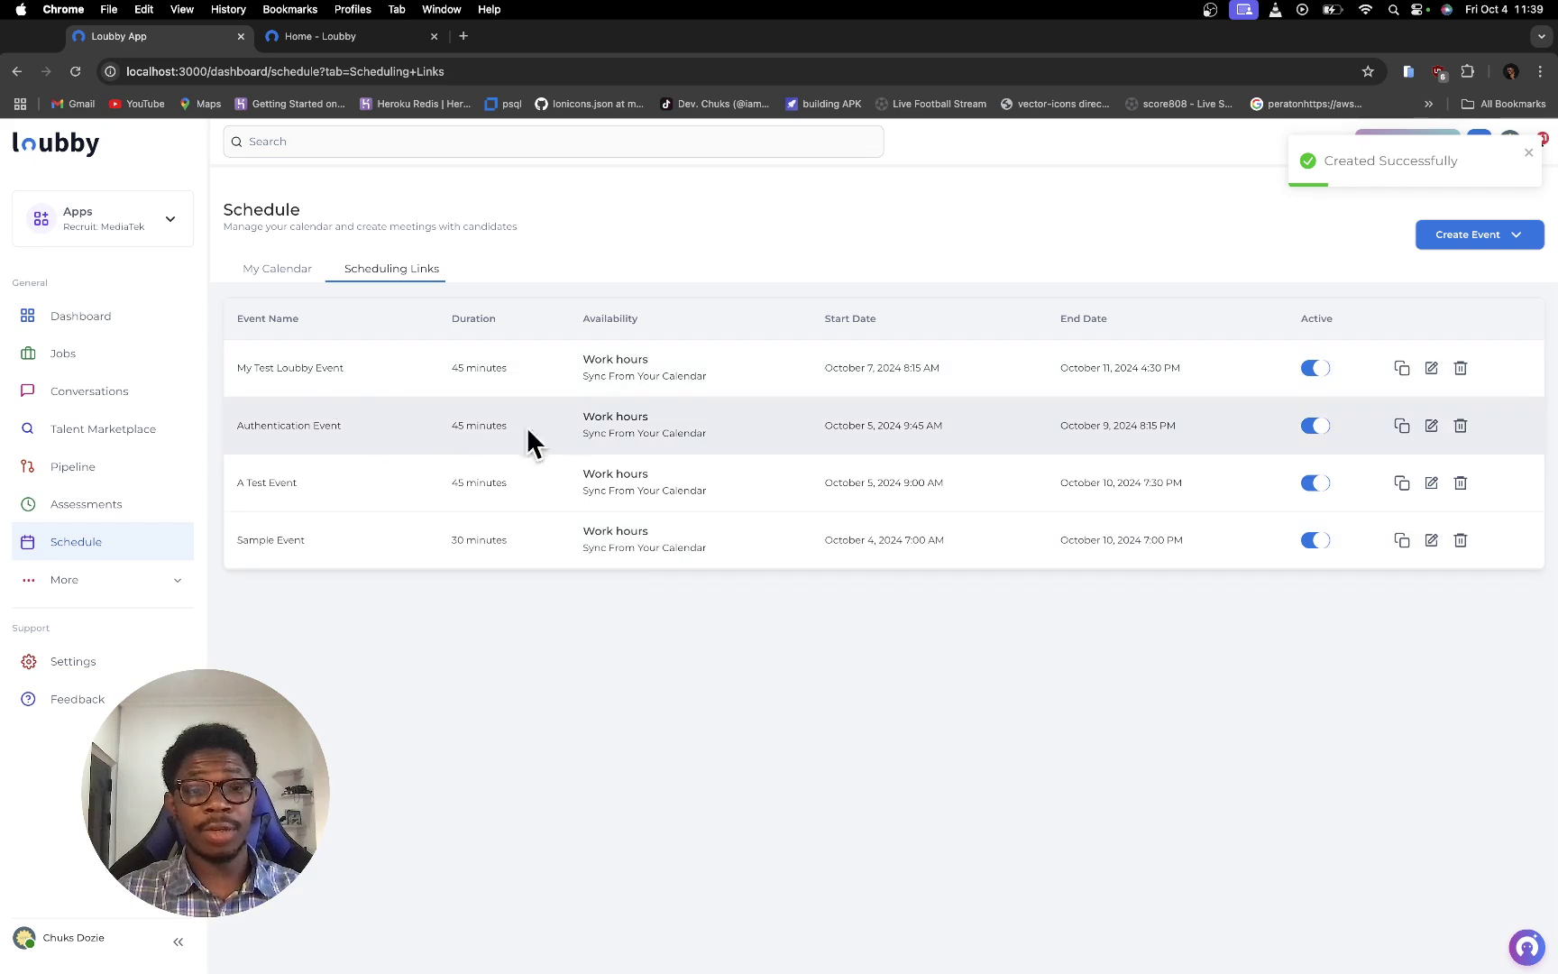
pyautogui.click(1403, 429)
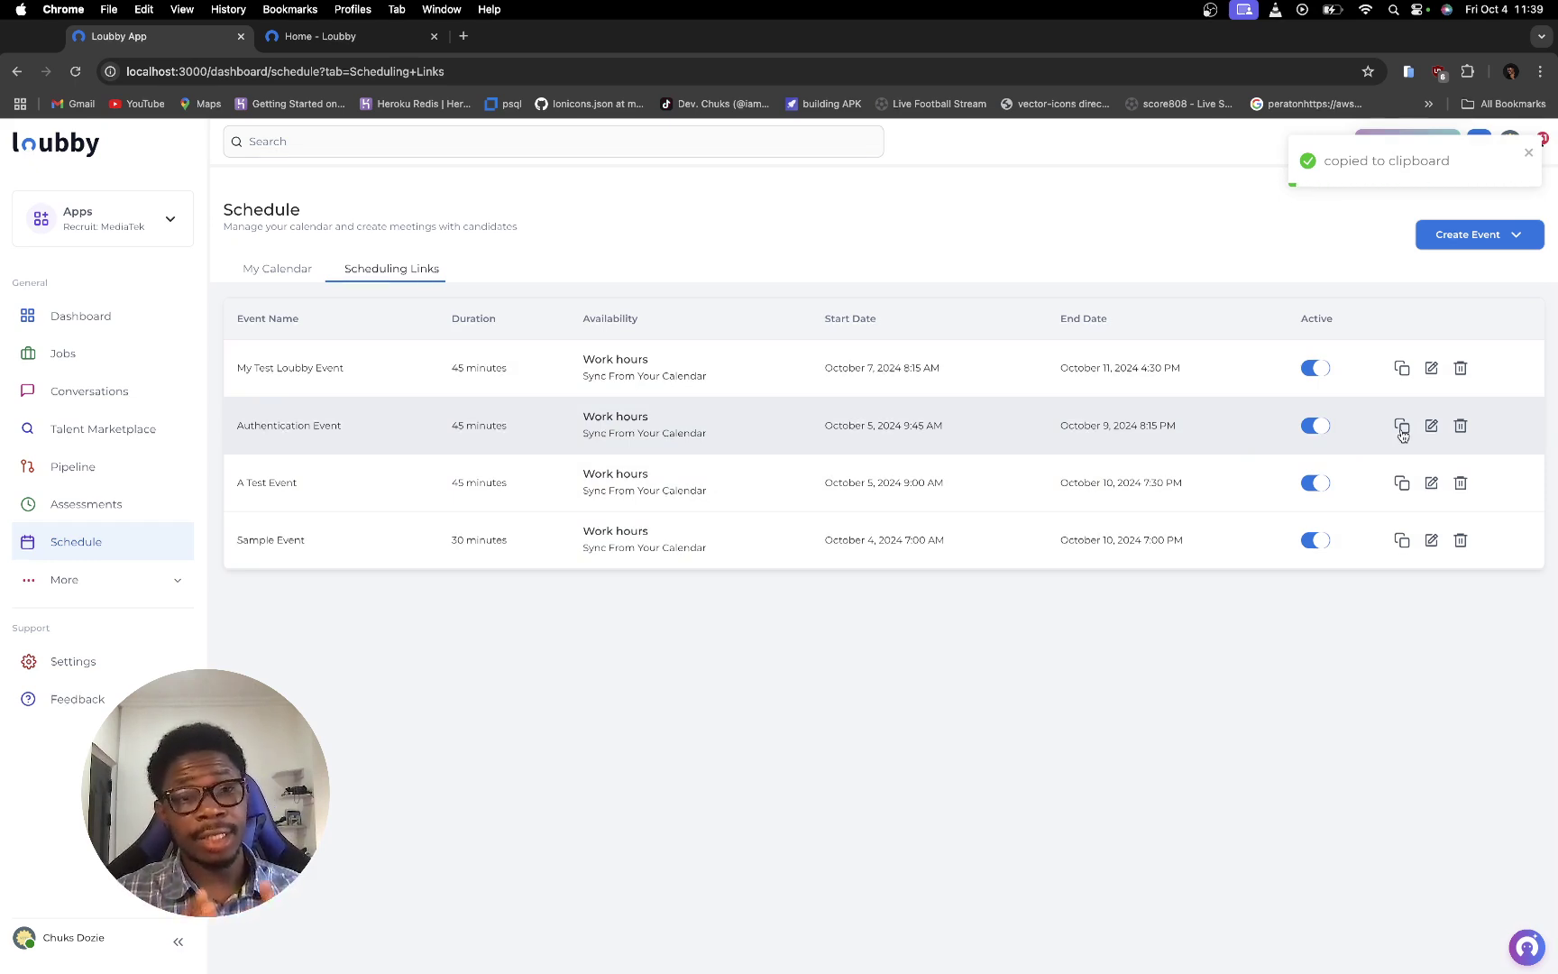
pyautogui.click(465, 37)
# Open the copied booking link in the new tab and choose 5 October
pyautogui.click(365, 71)
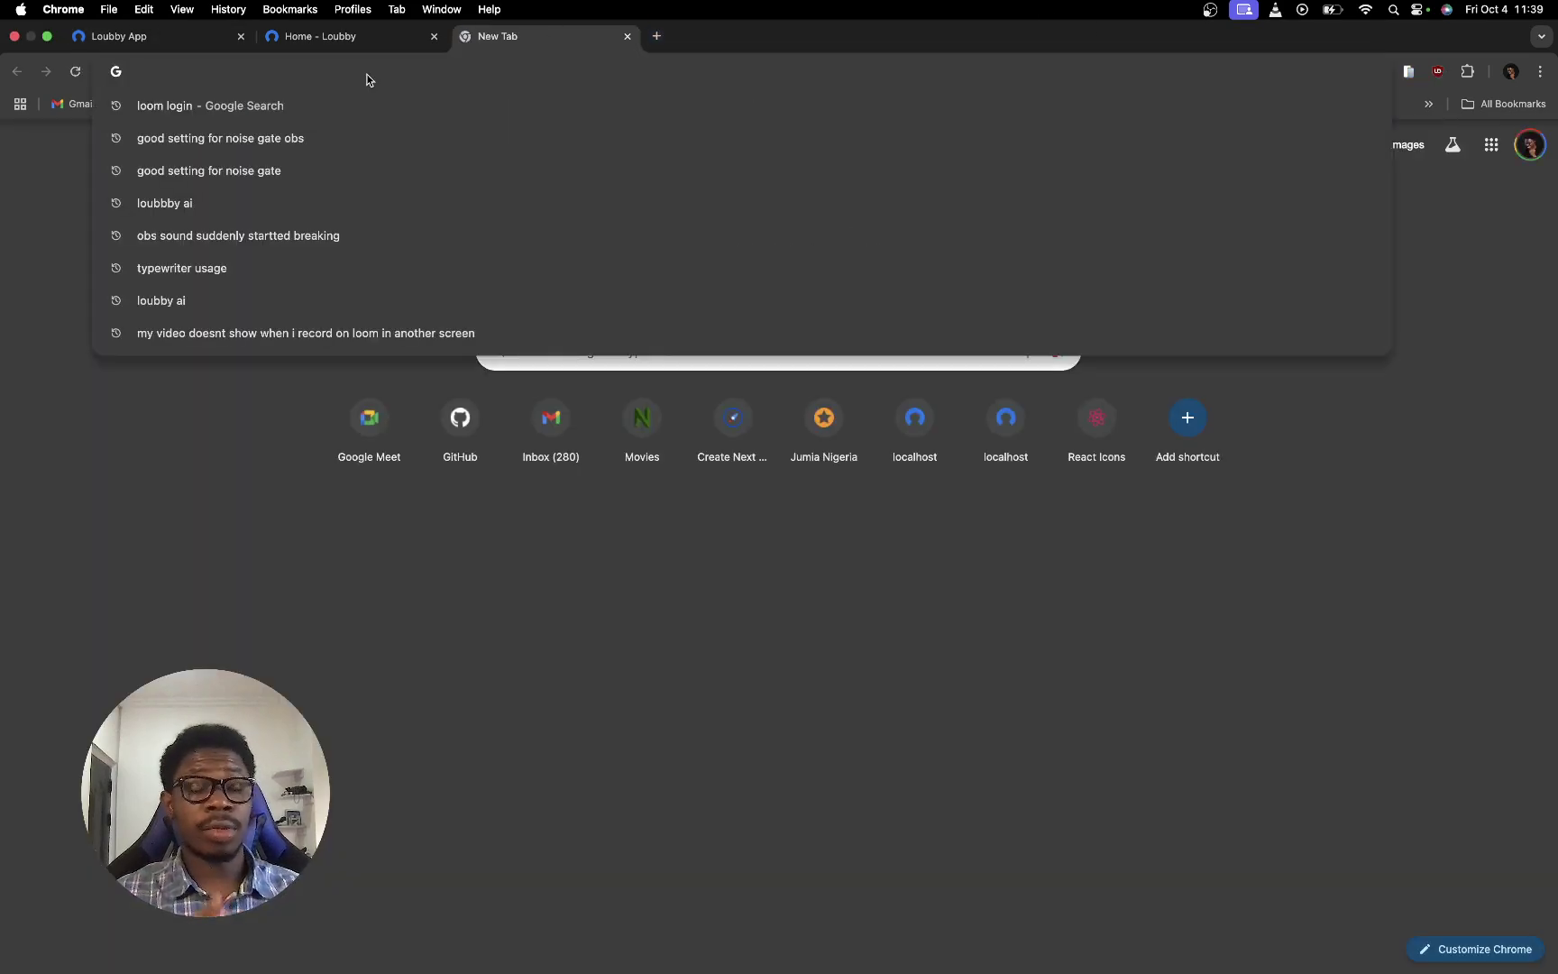
pyautogui.press('super+v')
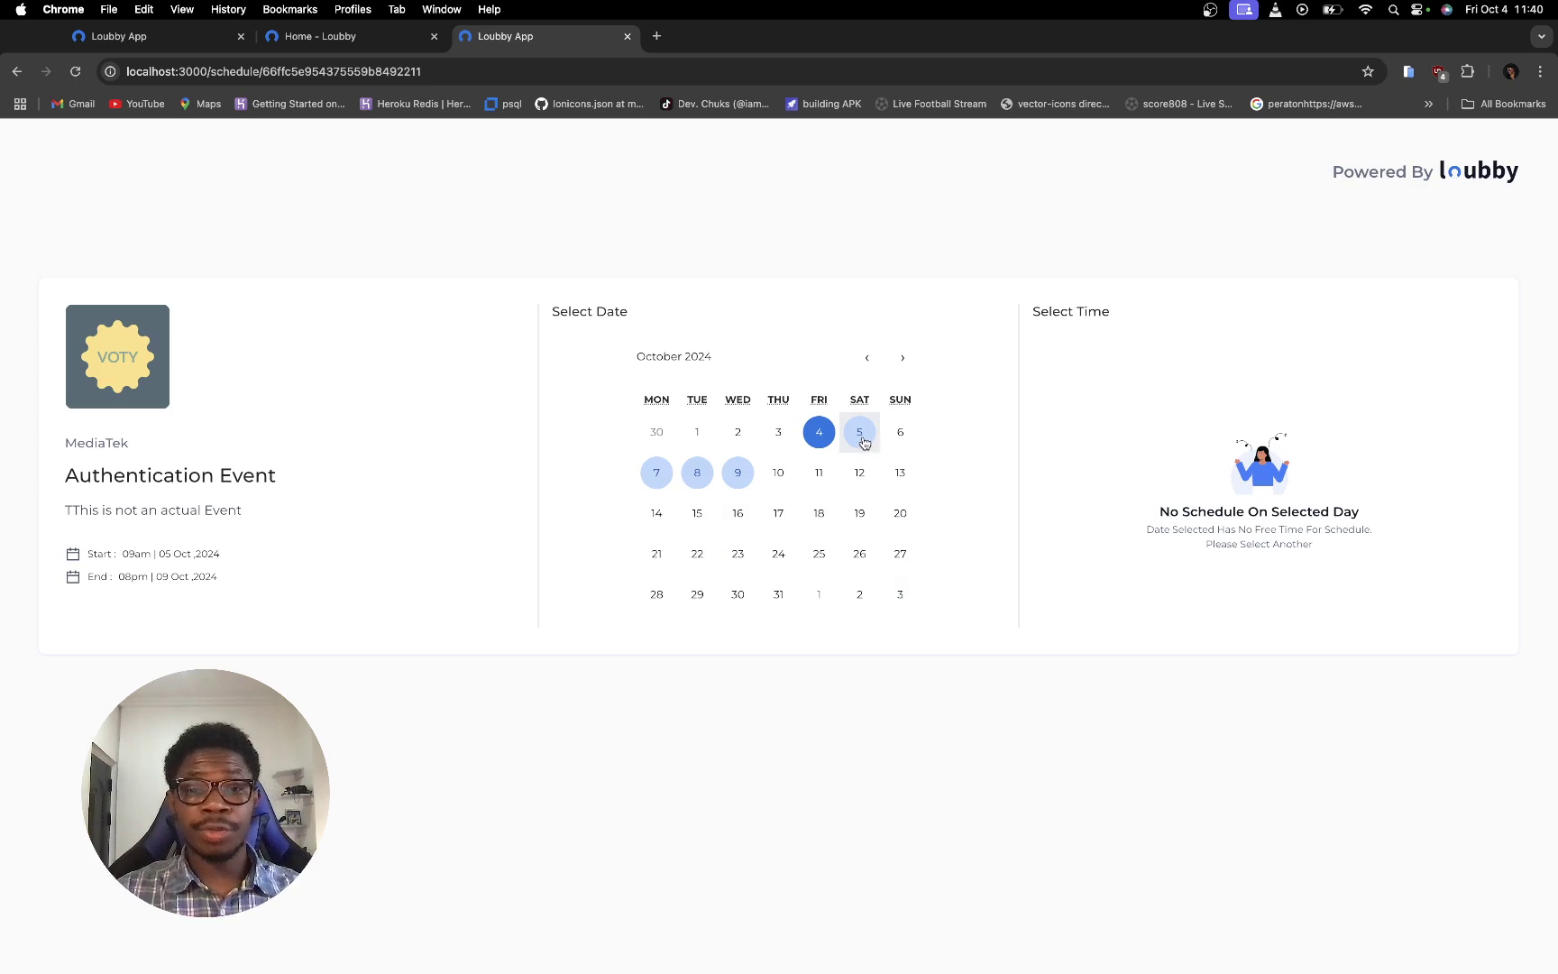
pyautogui.click(863, 440)
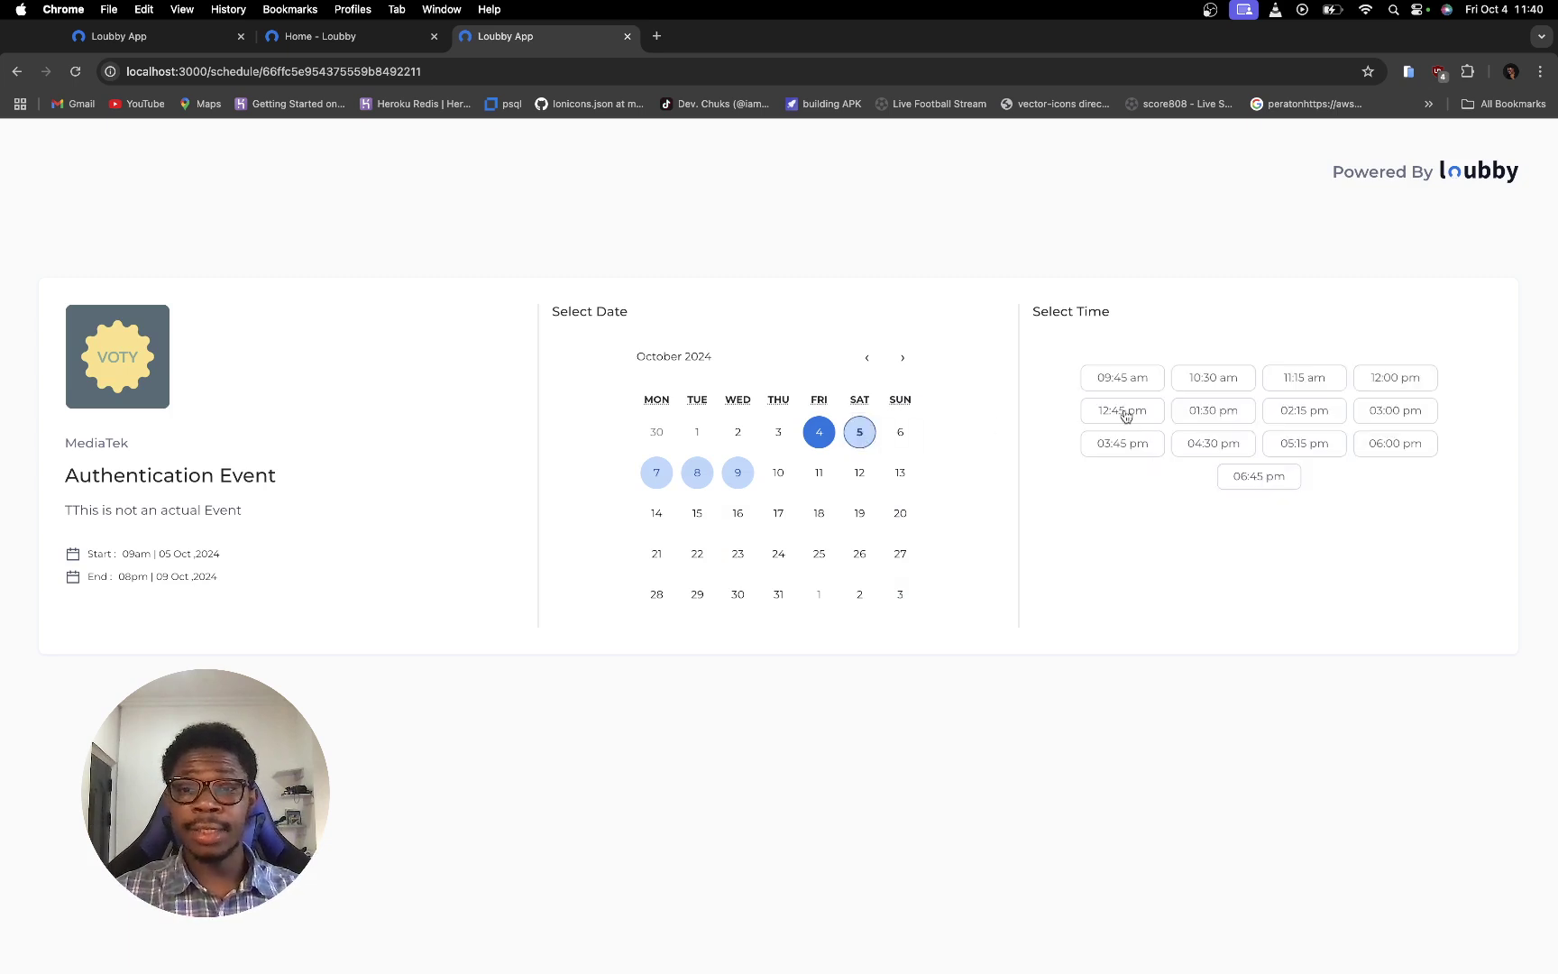
# Book the 10:30 am slot with reason 'This is not an actual reason' and confirm
pyautogui.click(1218, 379)
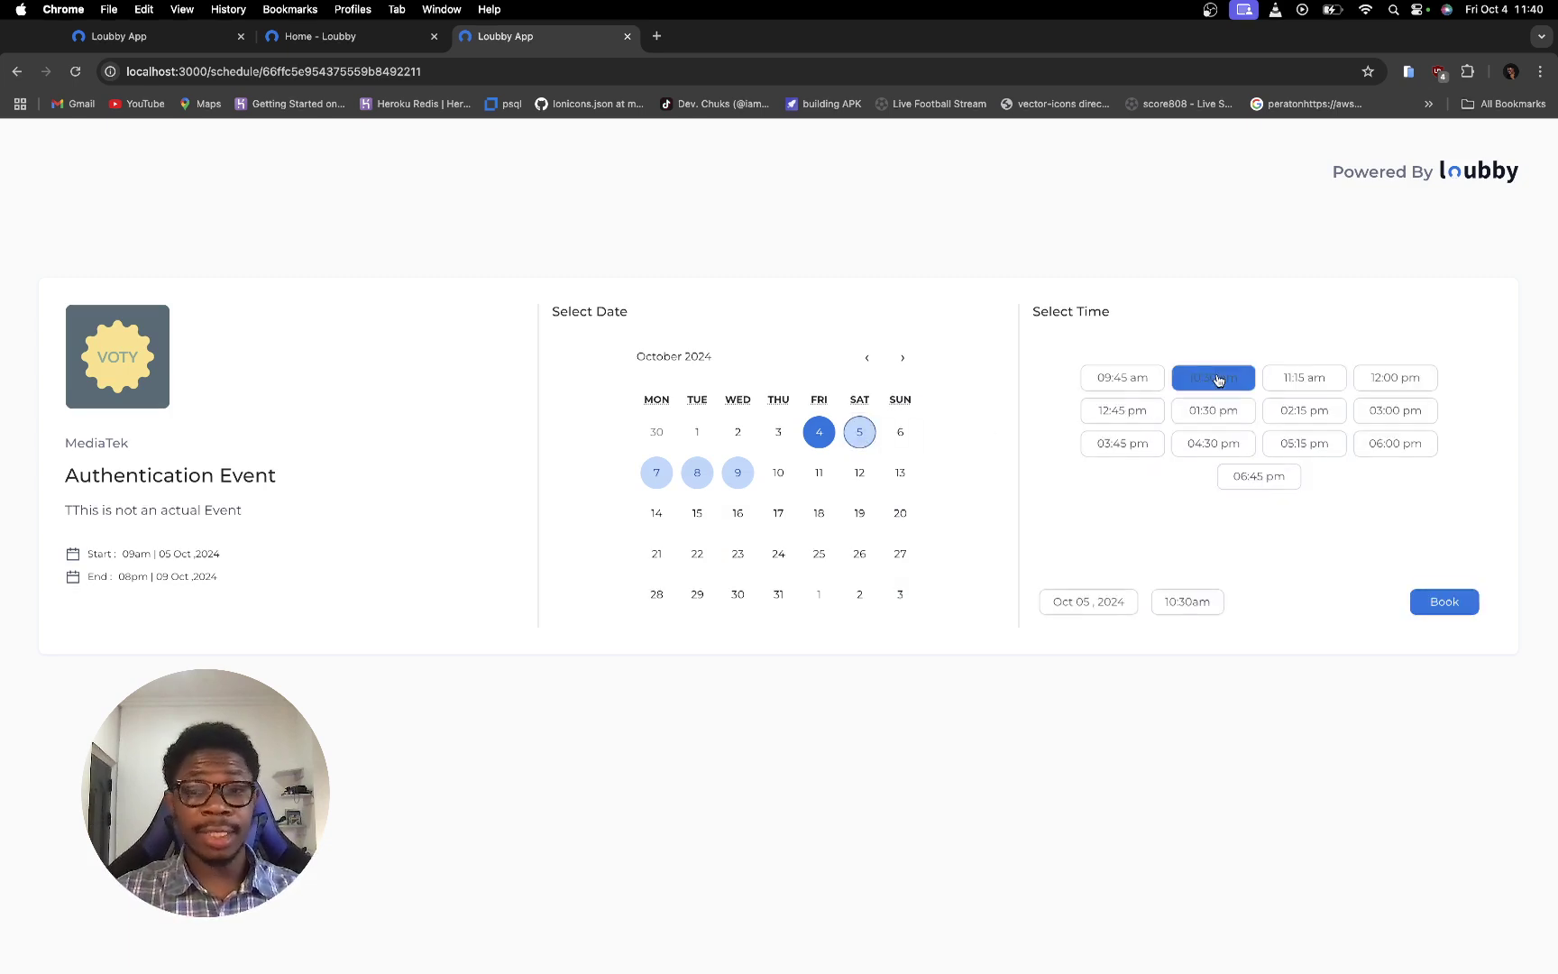
pyautogui.click(1448, 603)
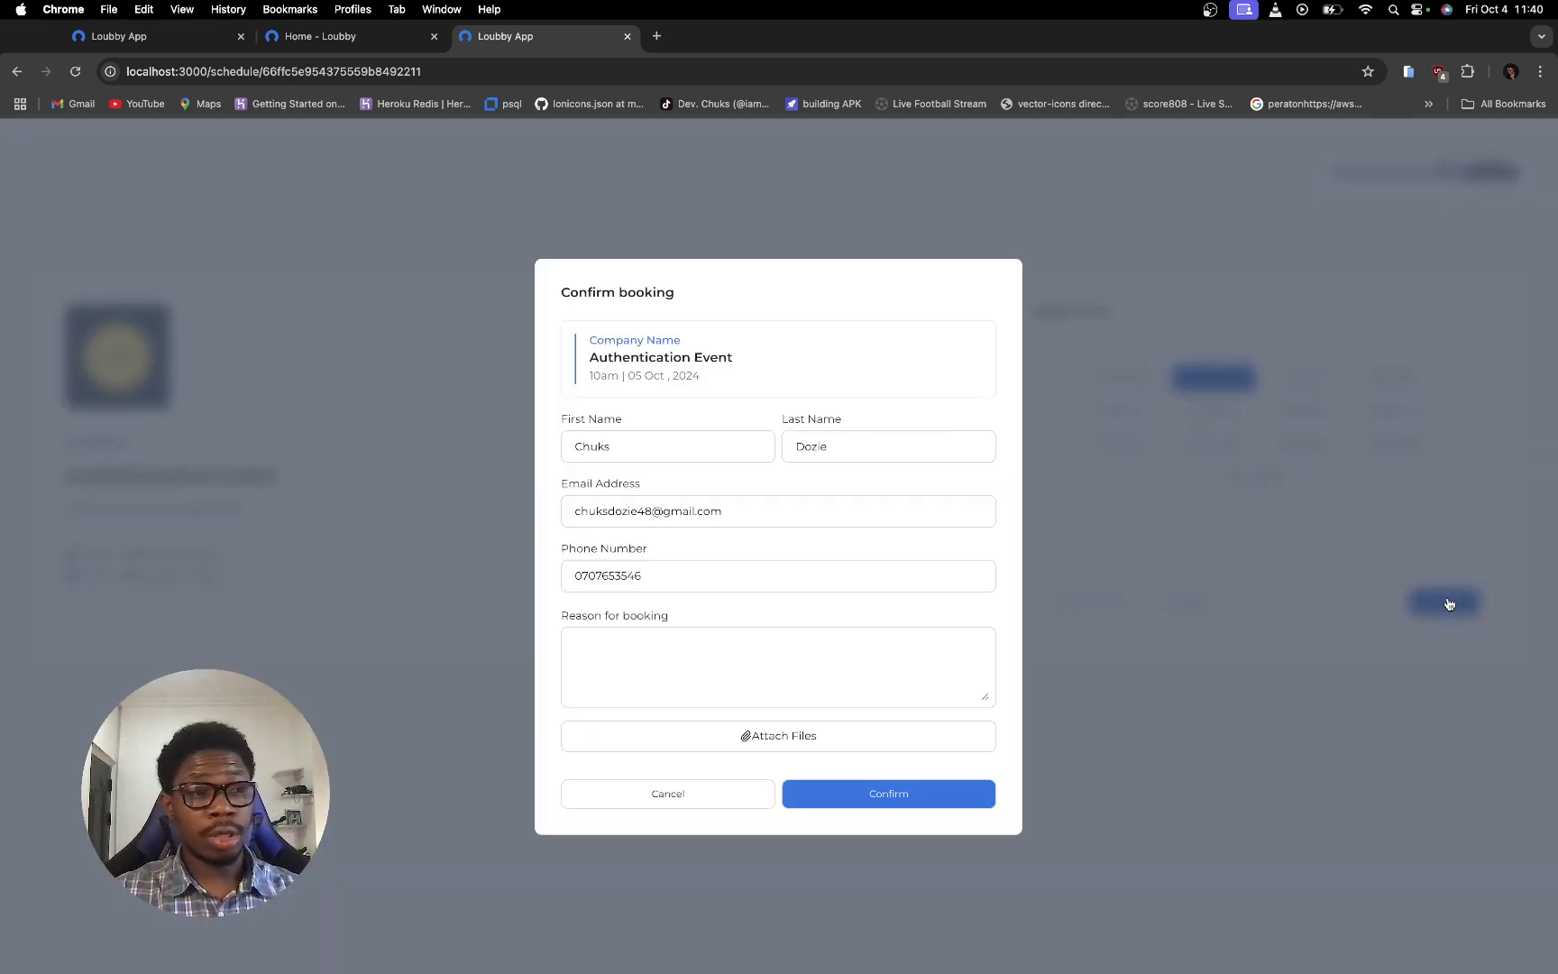
pyautogui.click(607, 640)
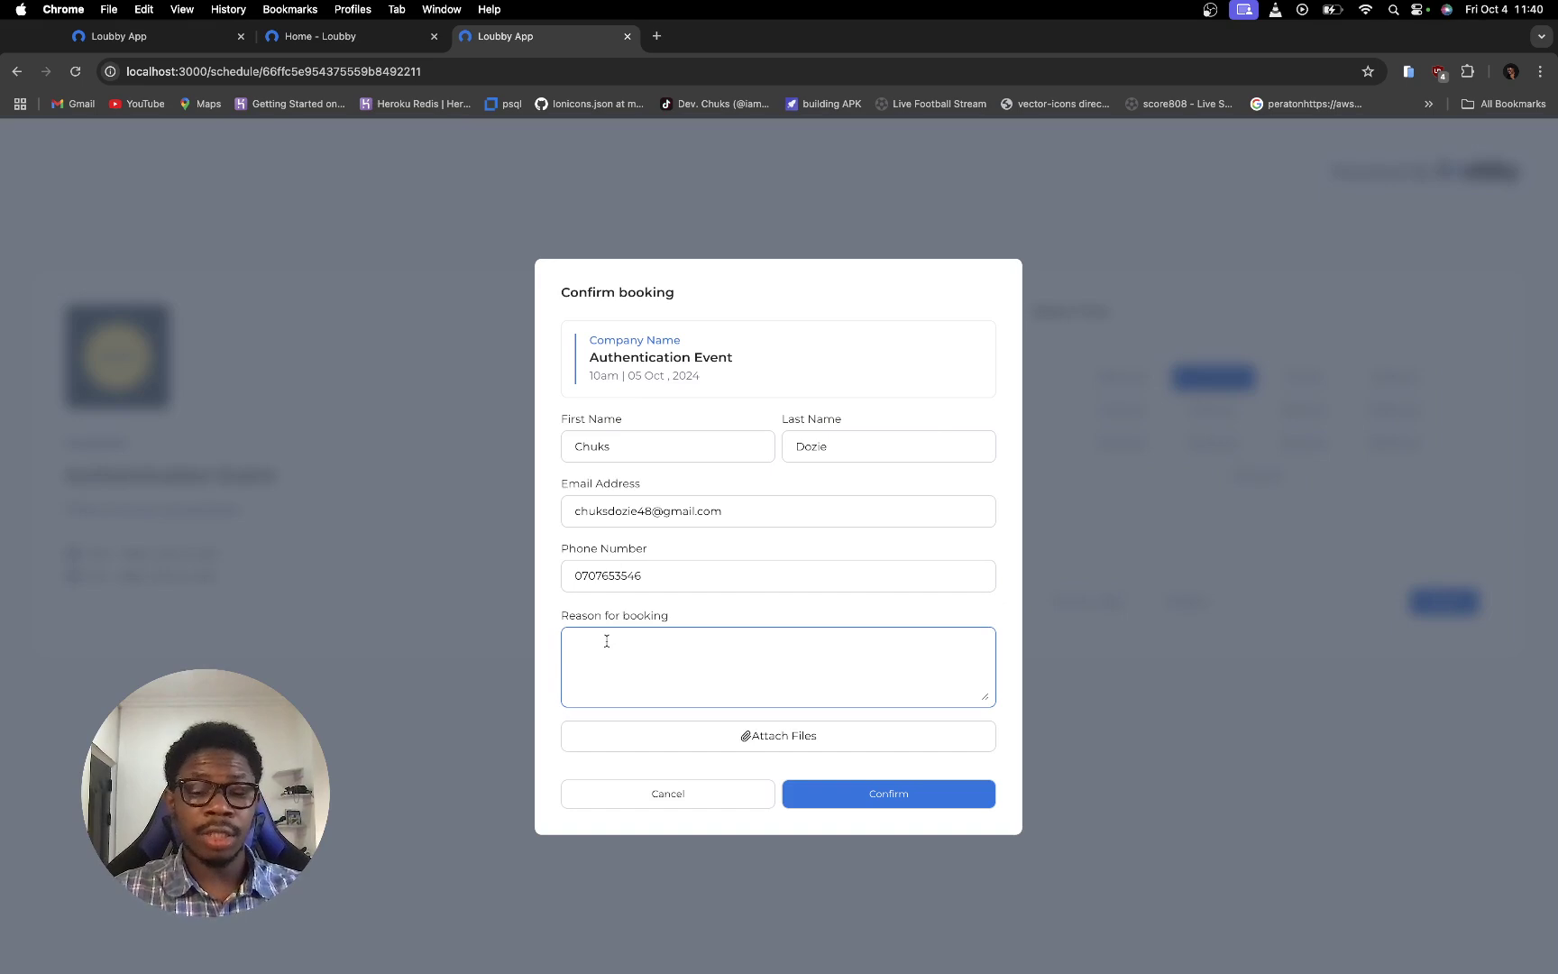
pyautogui.write('This is n')
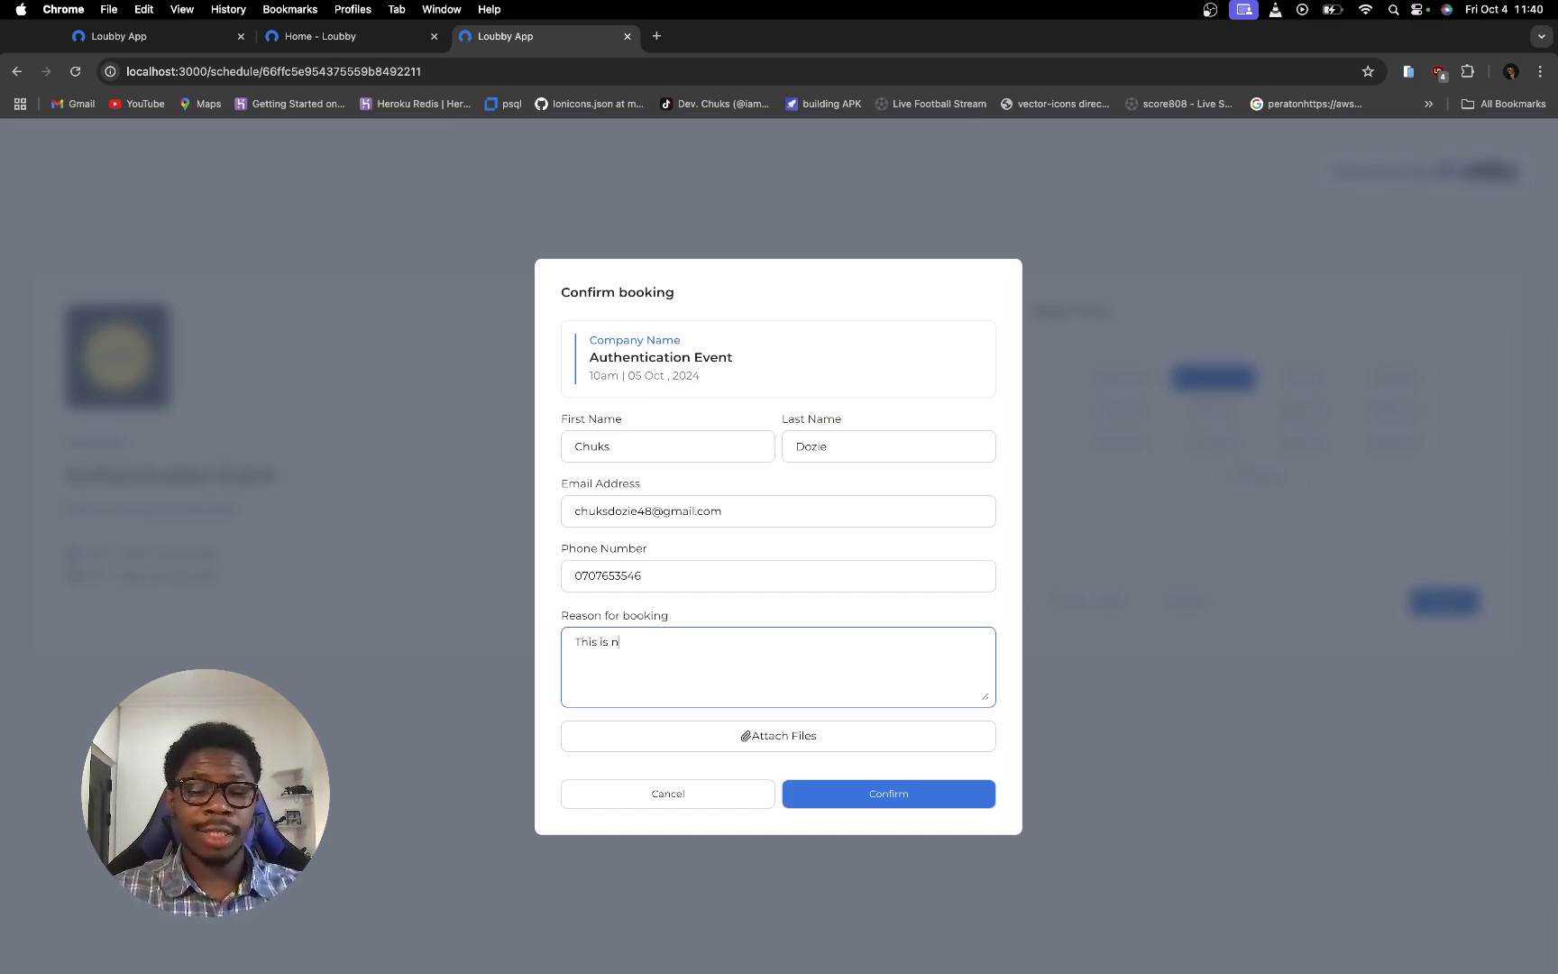
pyautogui.write('ot an act')
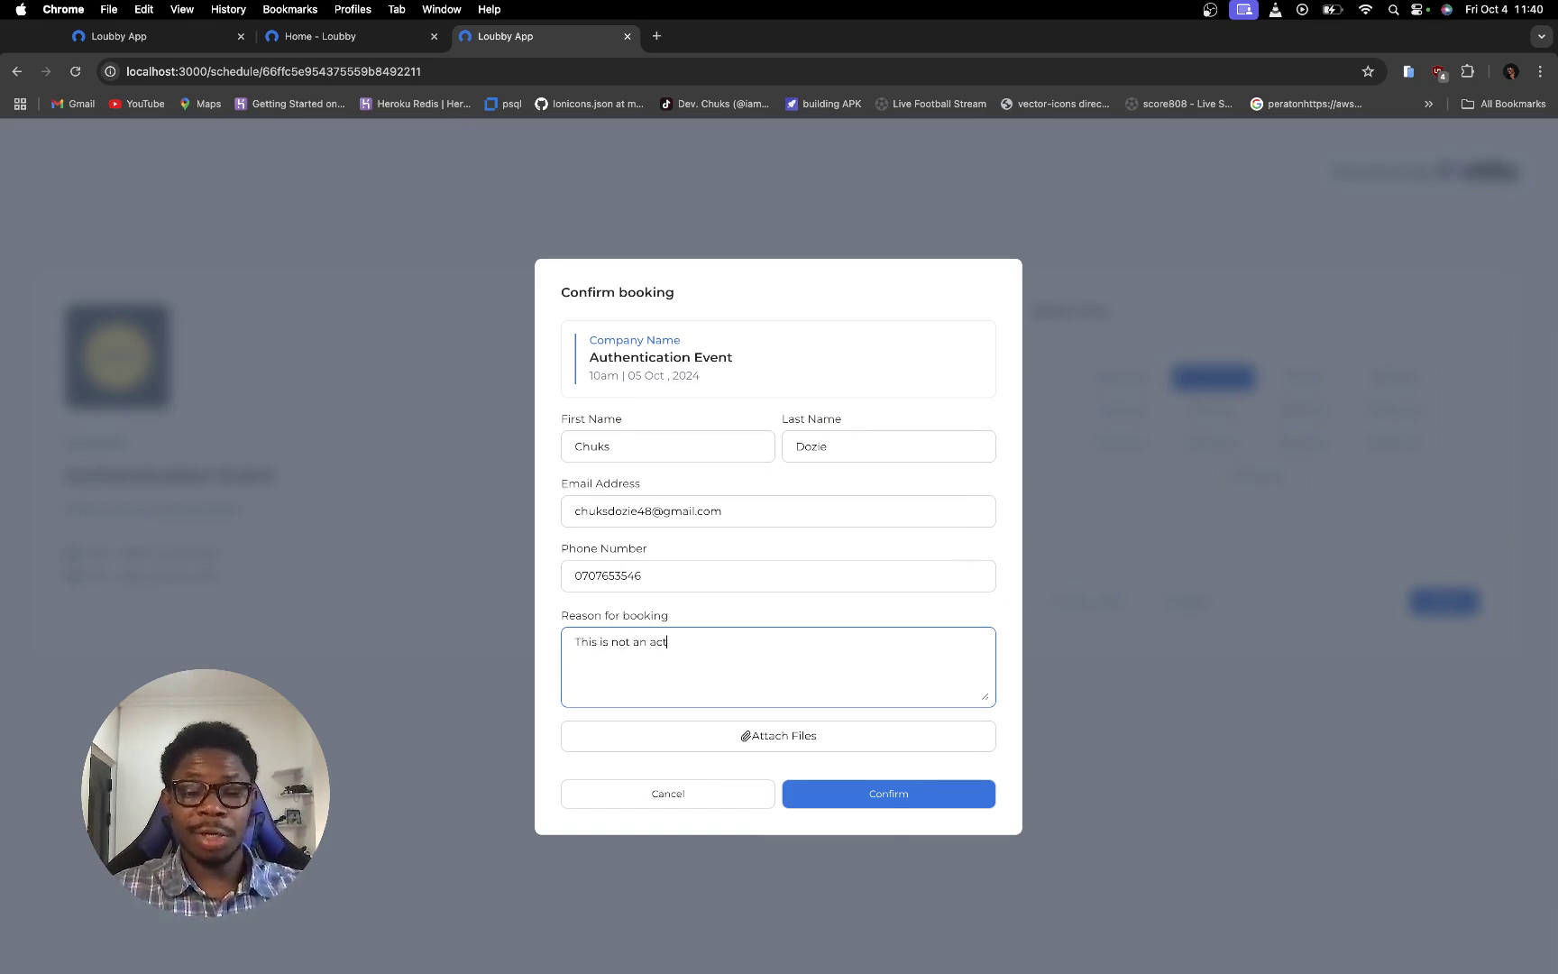
pyautogui.write('ual reas')
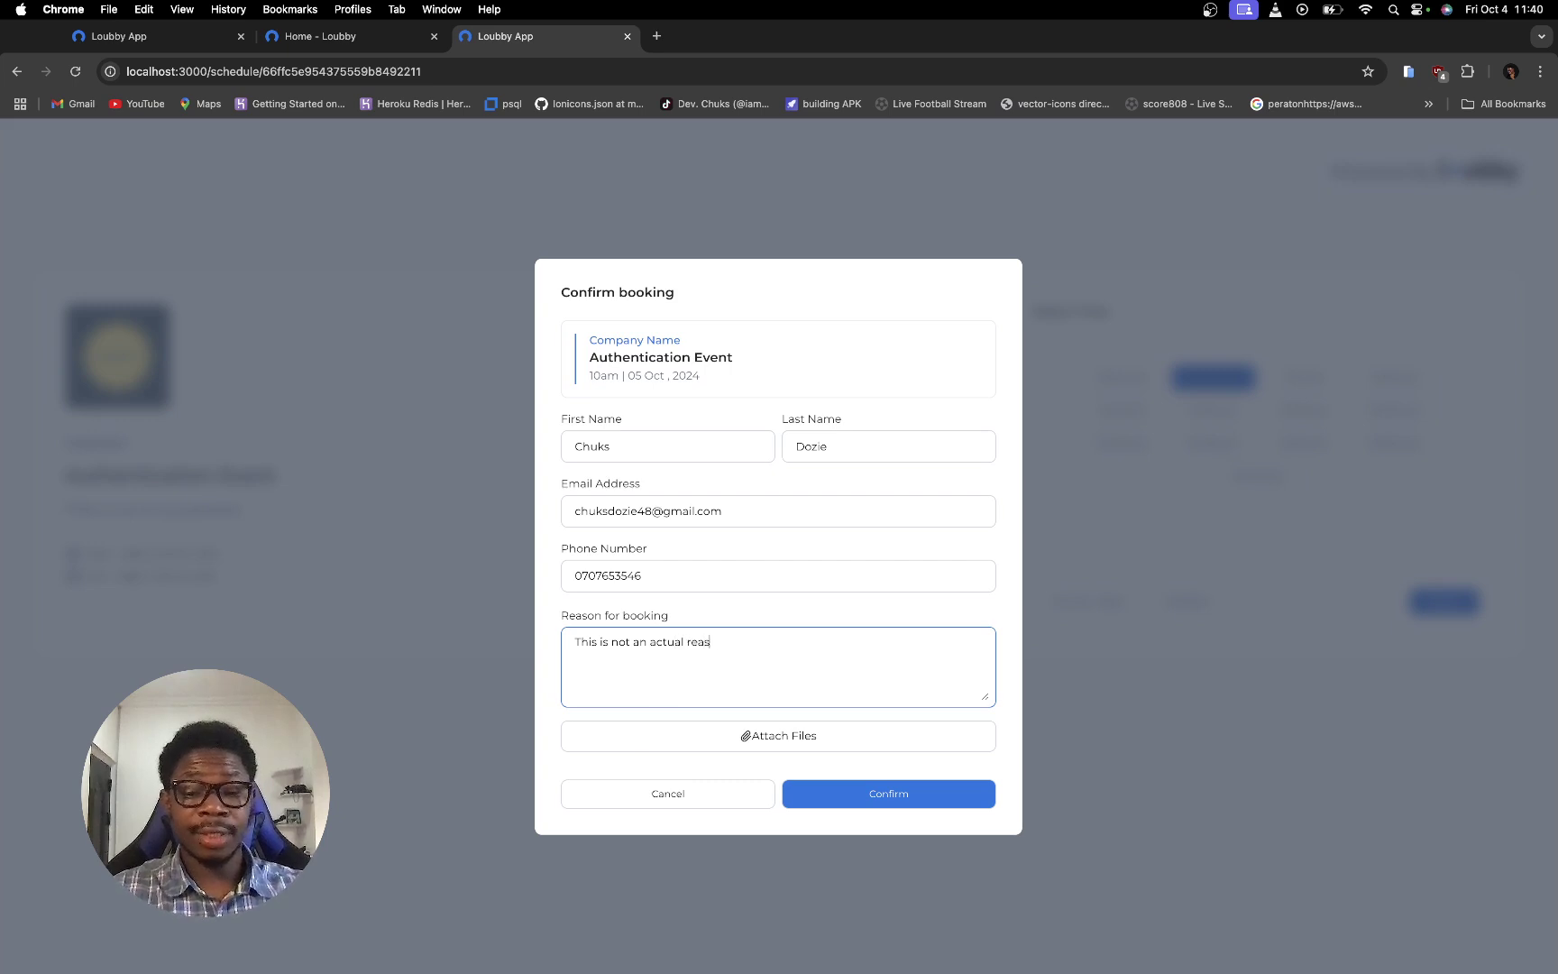
pyautogui.write('on')
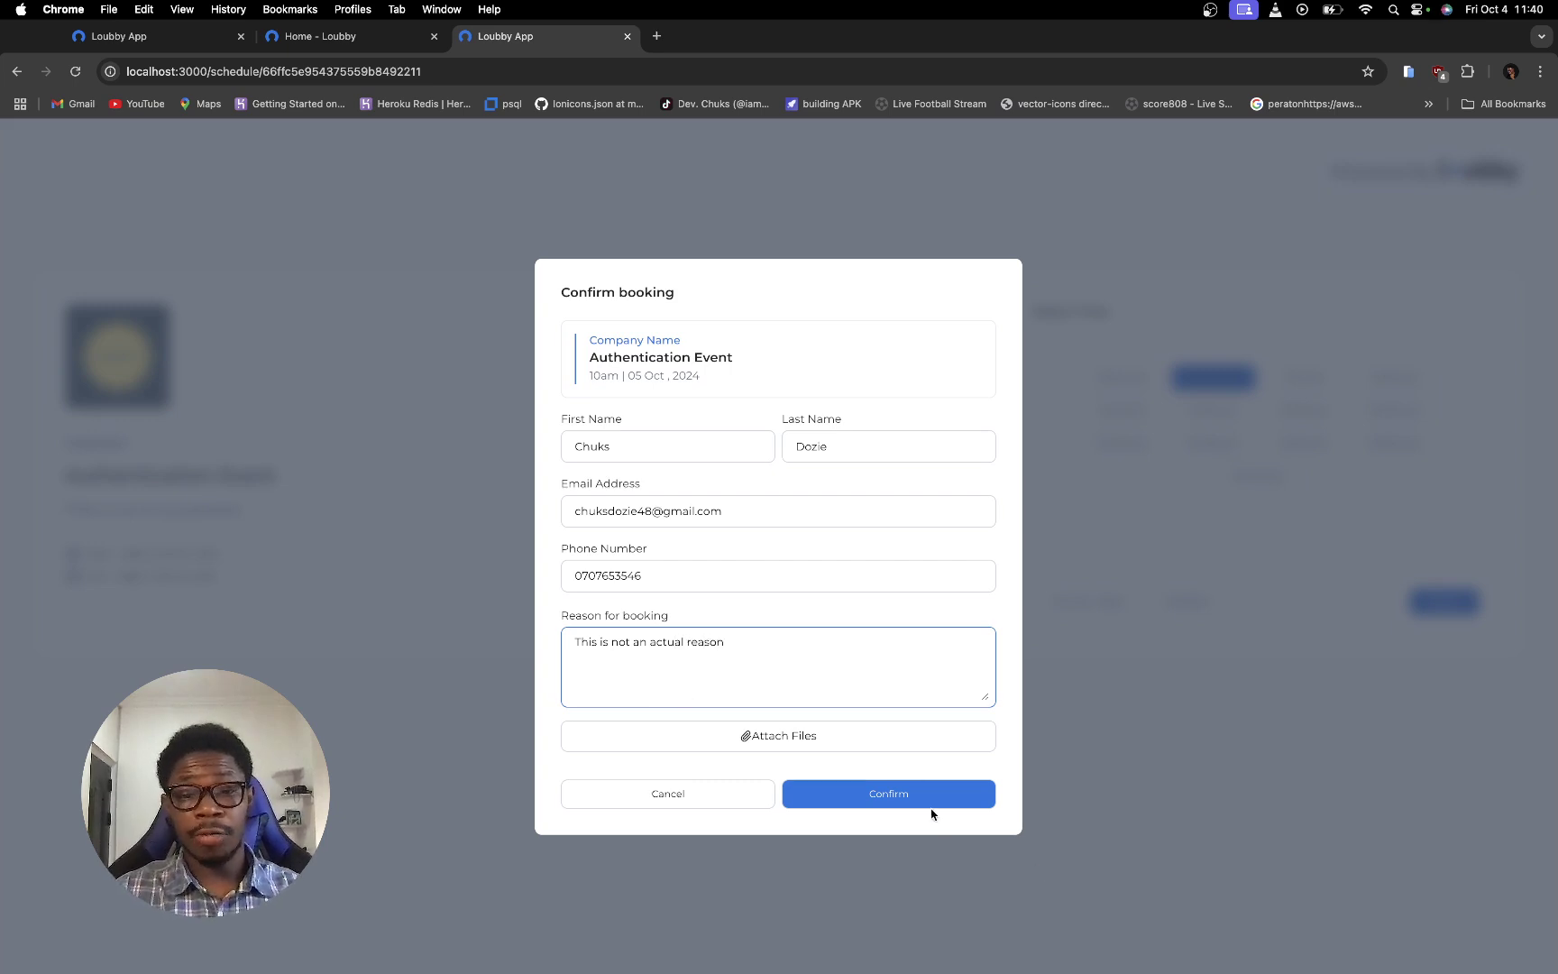
pyautogui.click(898, 795)
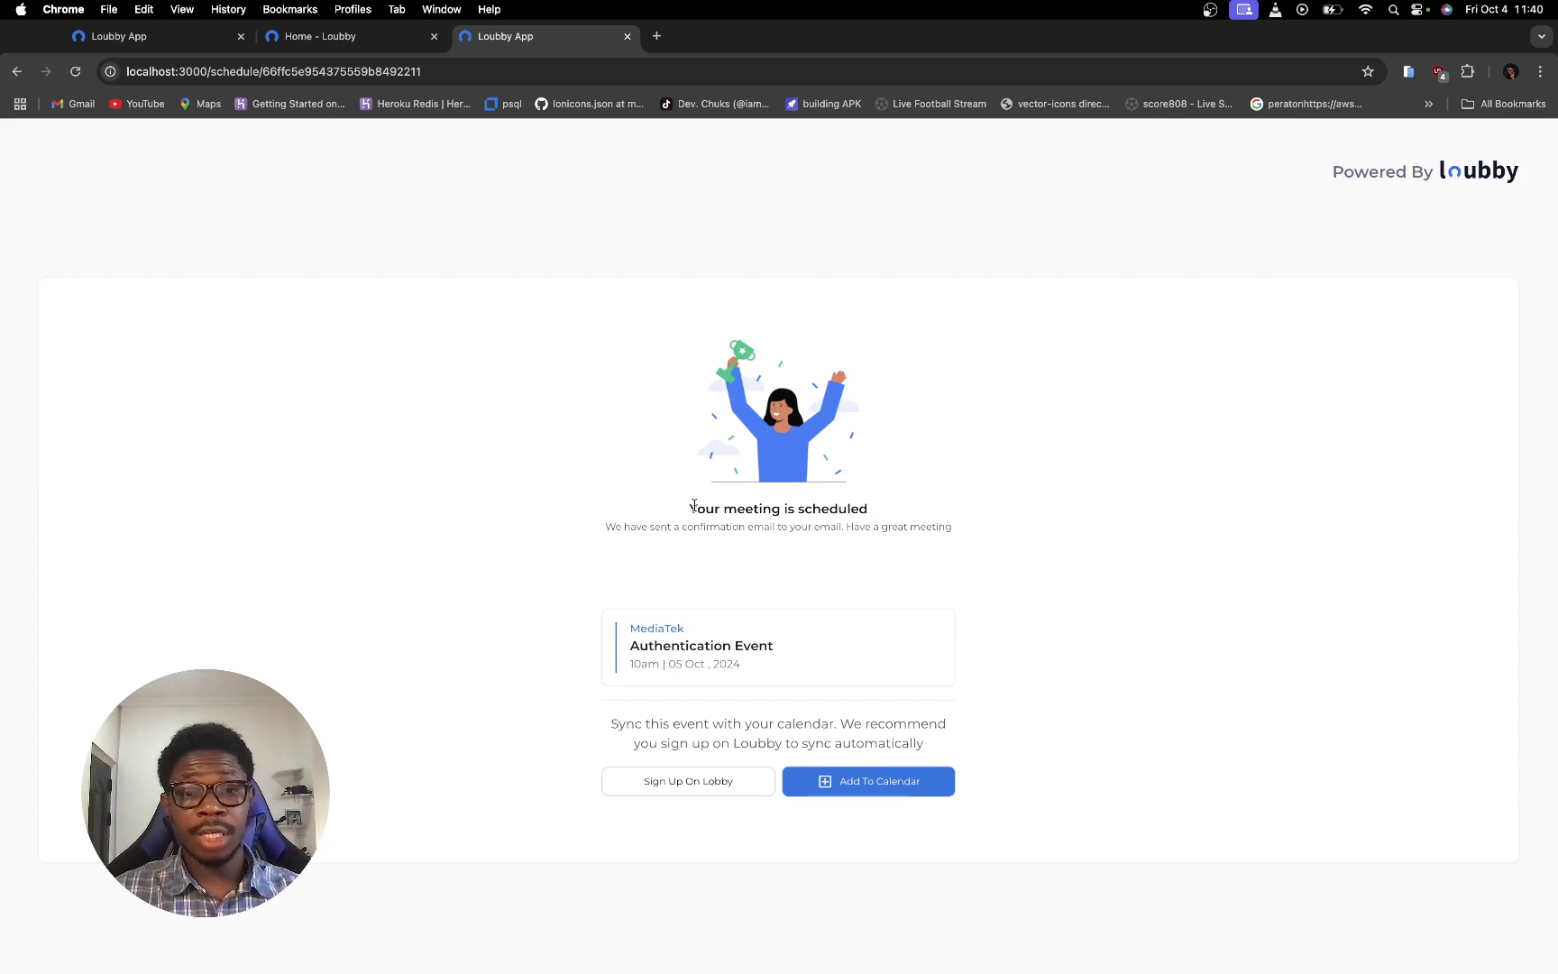
# Highlight and then deselect the 'Your meeting is scheduled' heading
pyautogui.moveTo(693, 506); pyautogui.dragTo(871, 523)
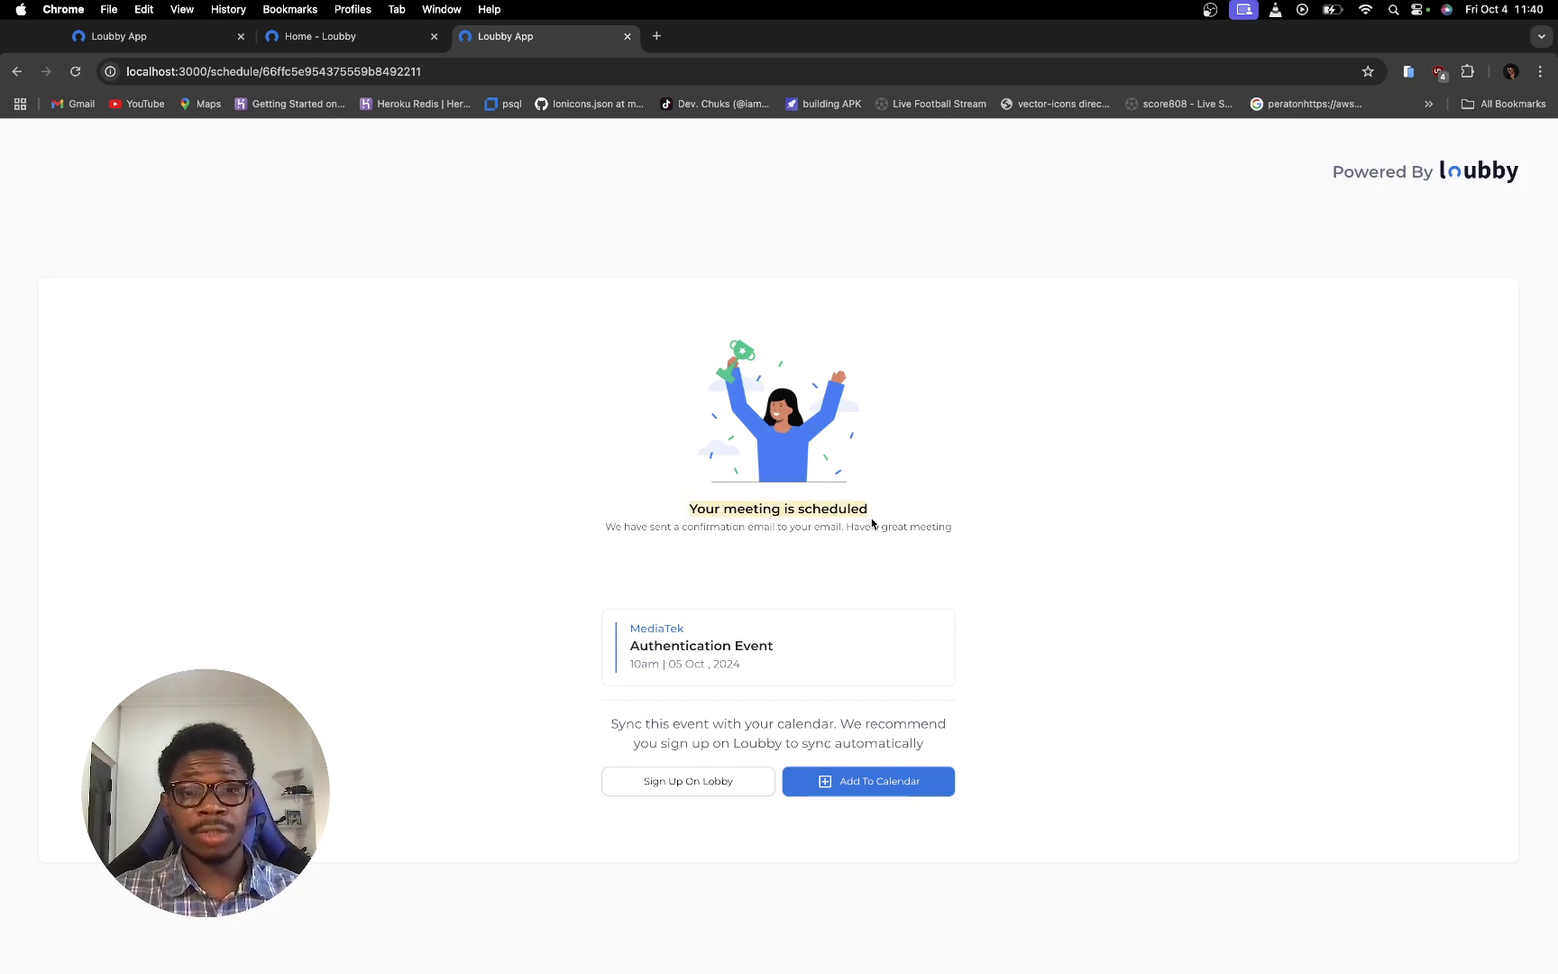
pyautogui.click(897, 507)
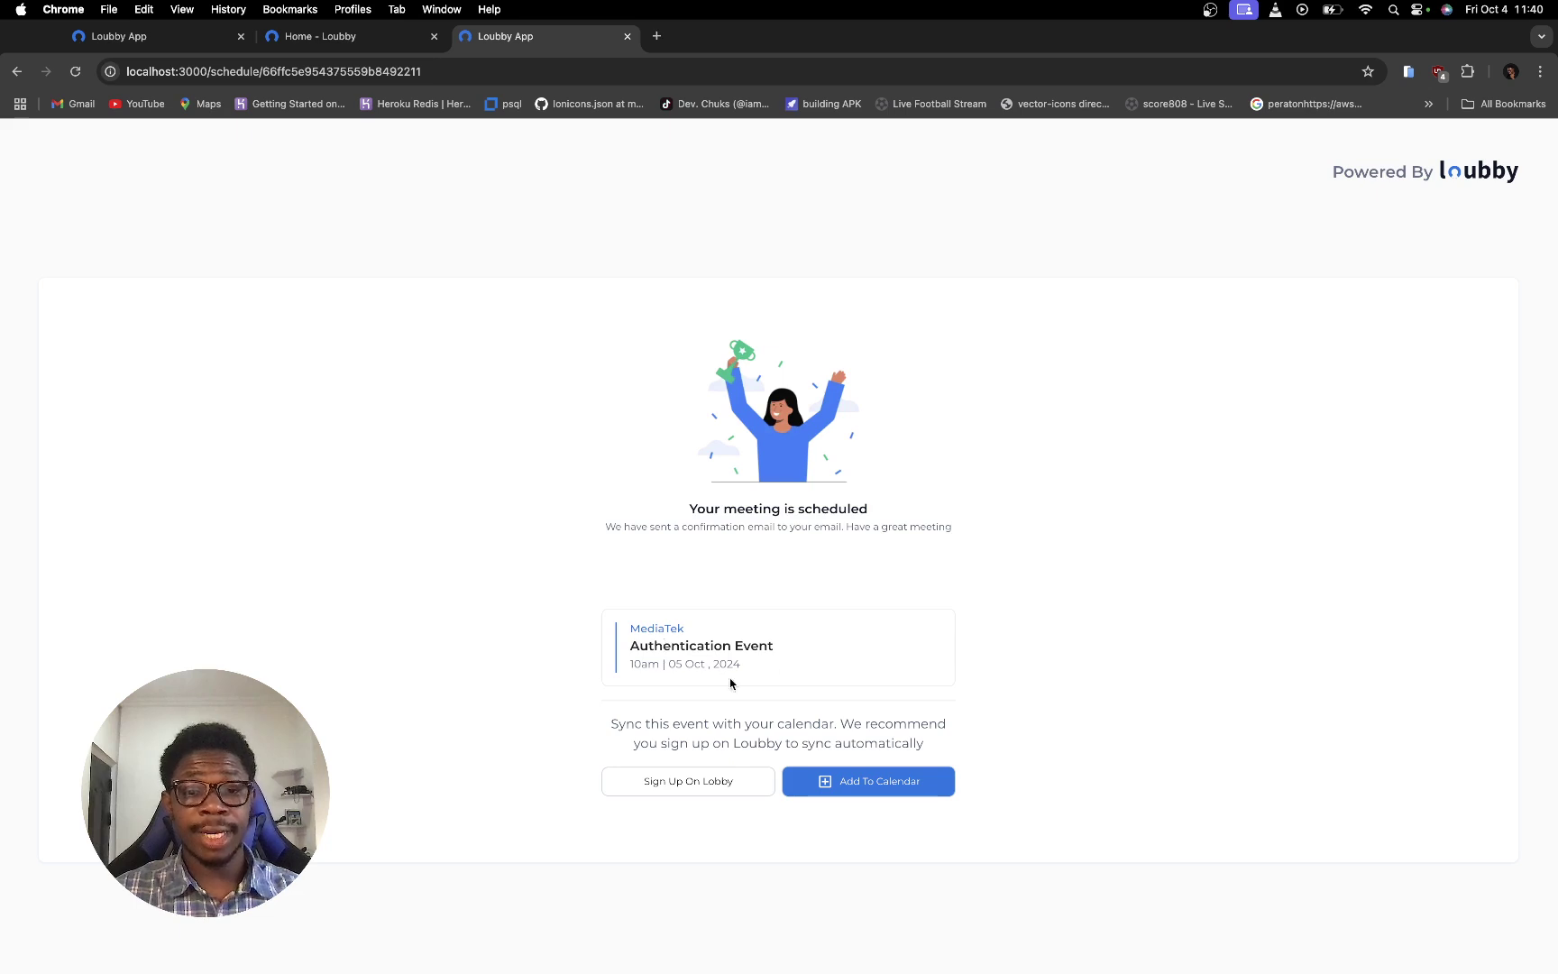
# Add the meeting to Google Calendar, passing the unverified-app warning and granting calendar access
pyautogui.click(884, 781)
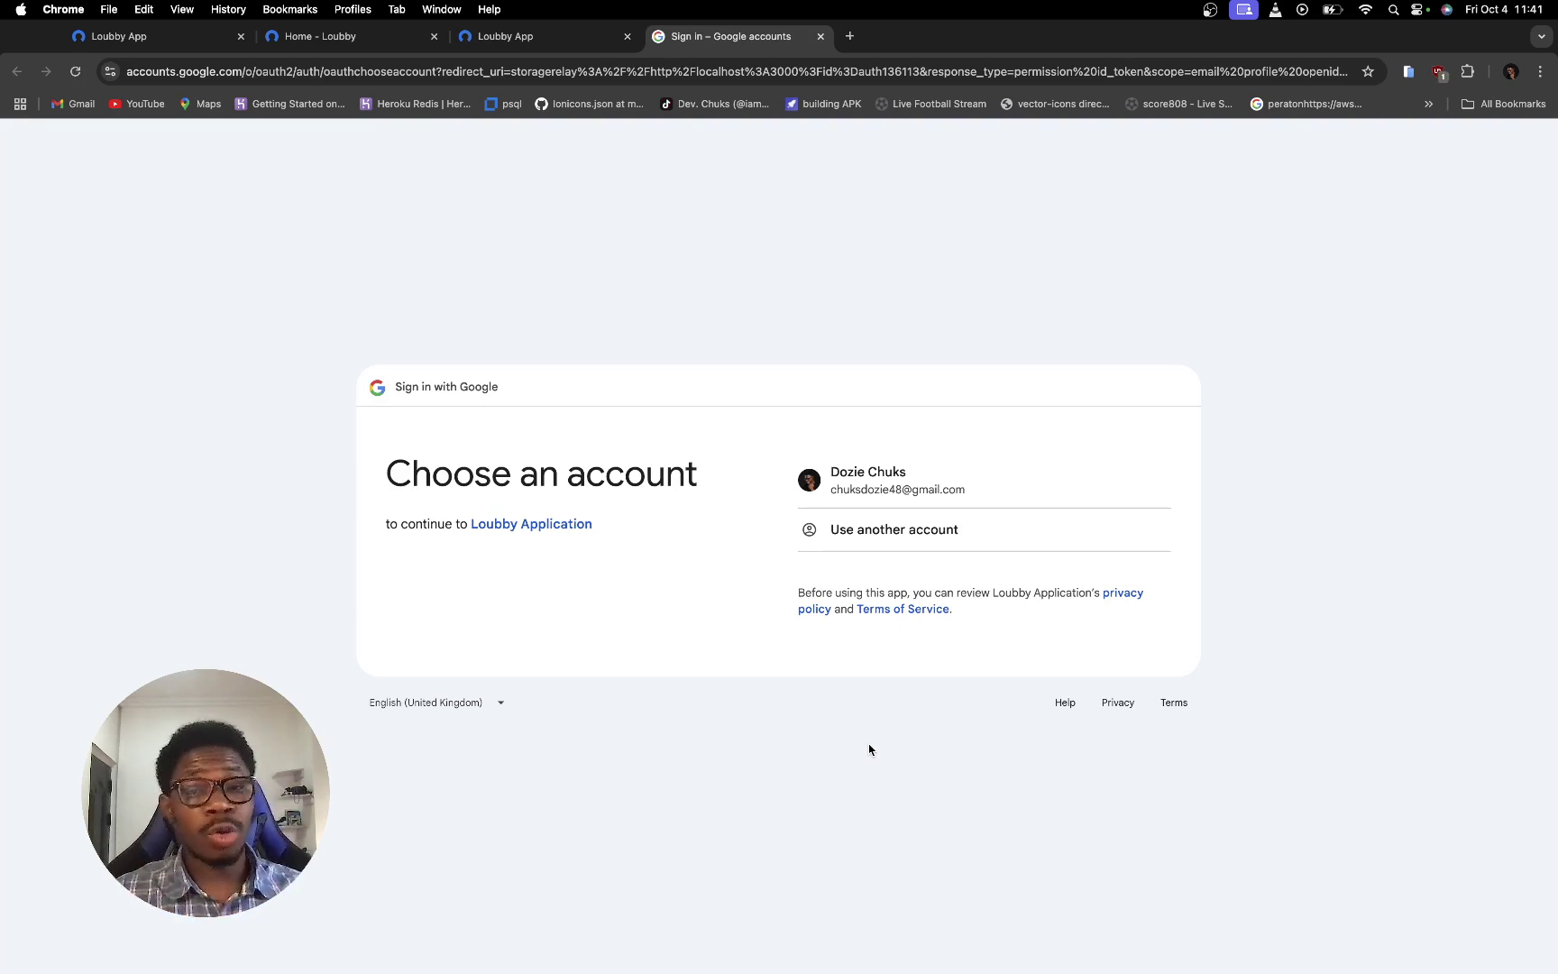
pyautogui.click(874, 478)
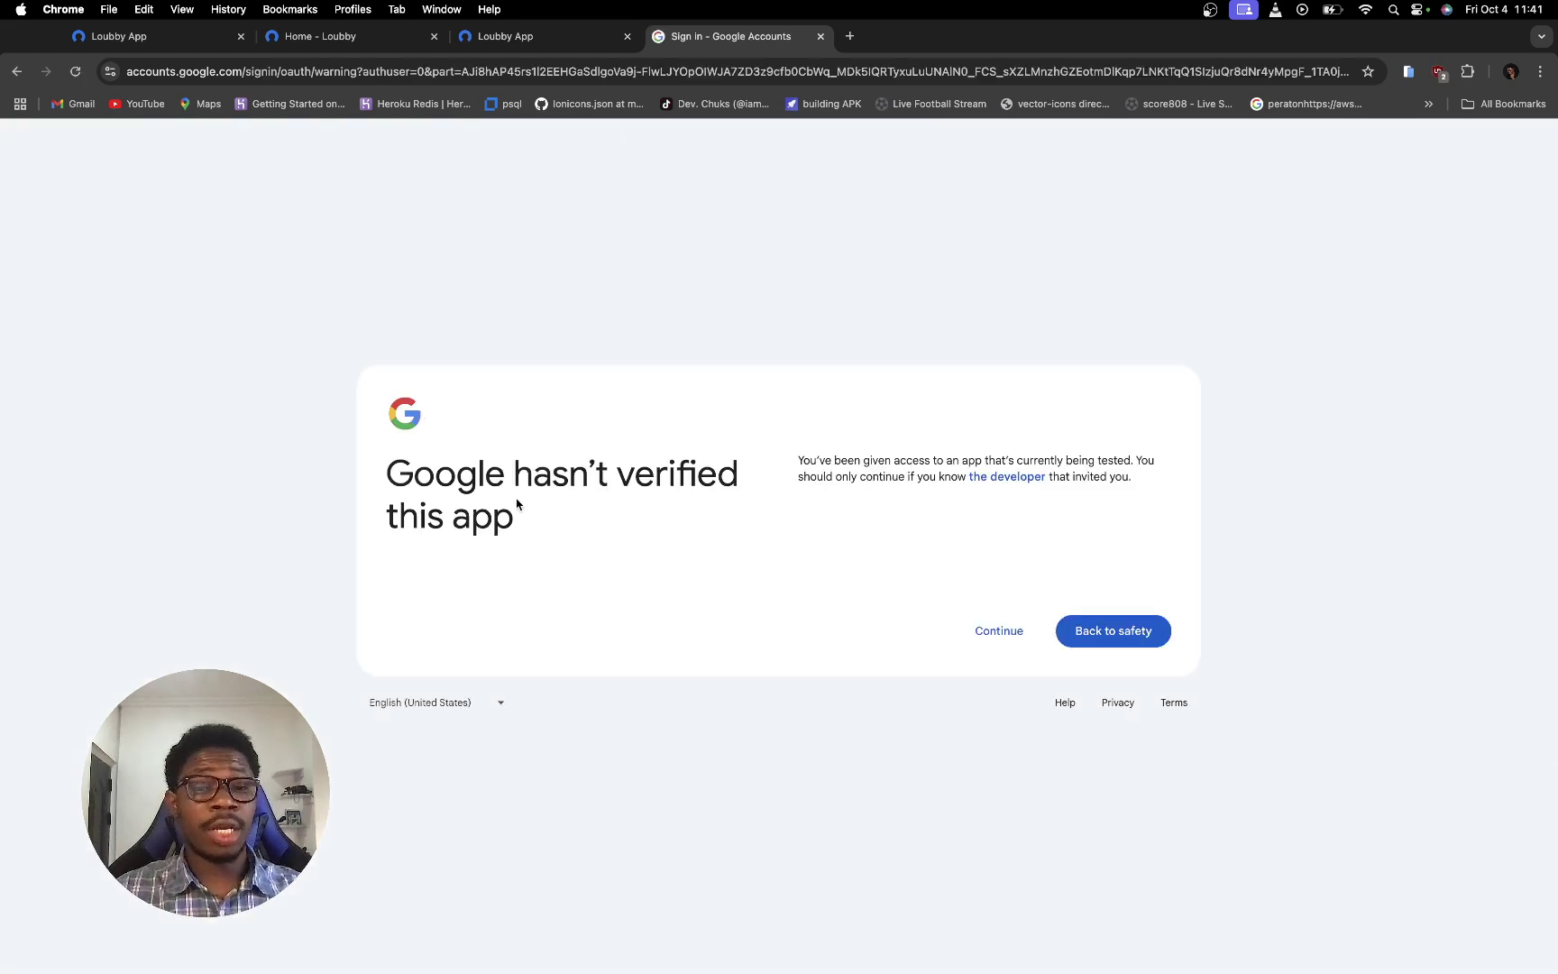
pyautogui.moveTo(518, 529); pyautogui.dragTo(380, 470)
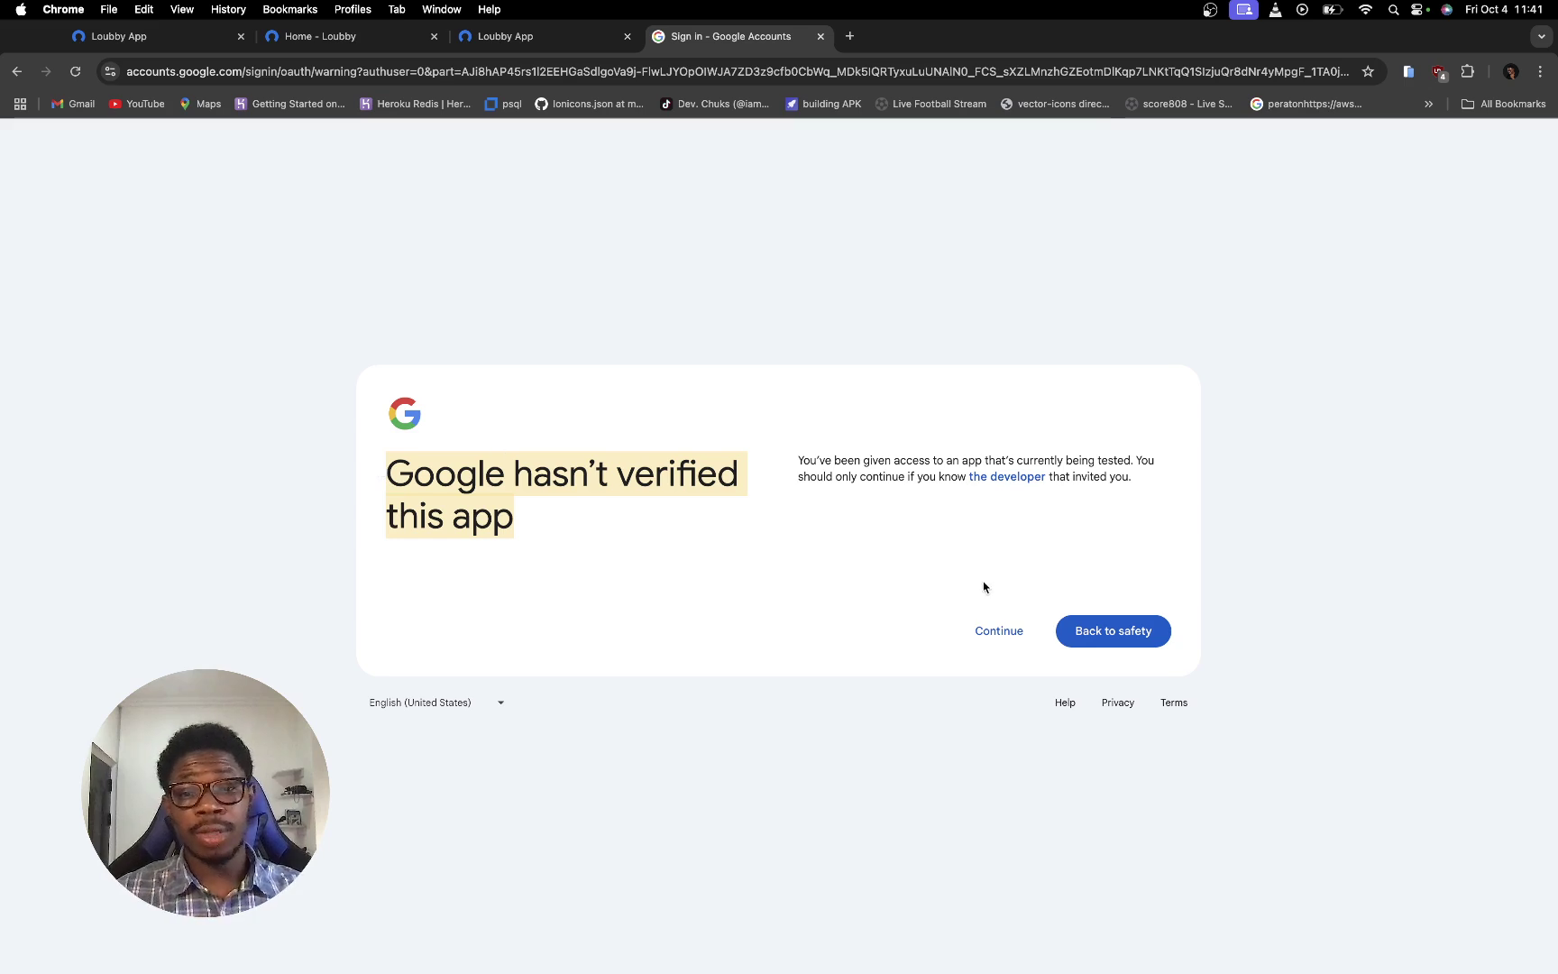
pyautogui.click(997, 632)
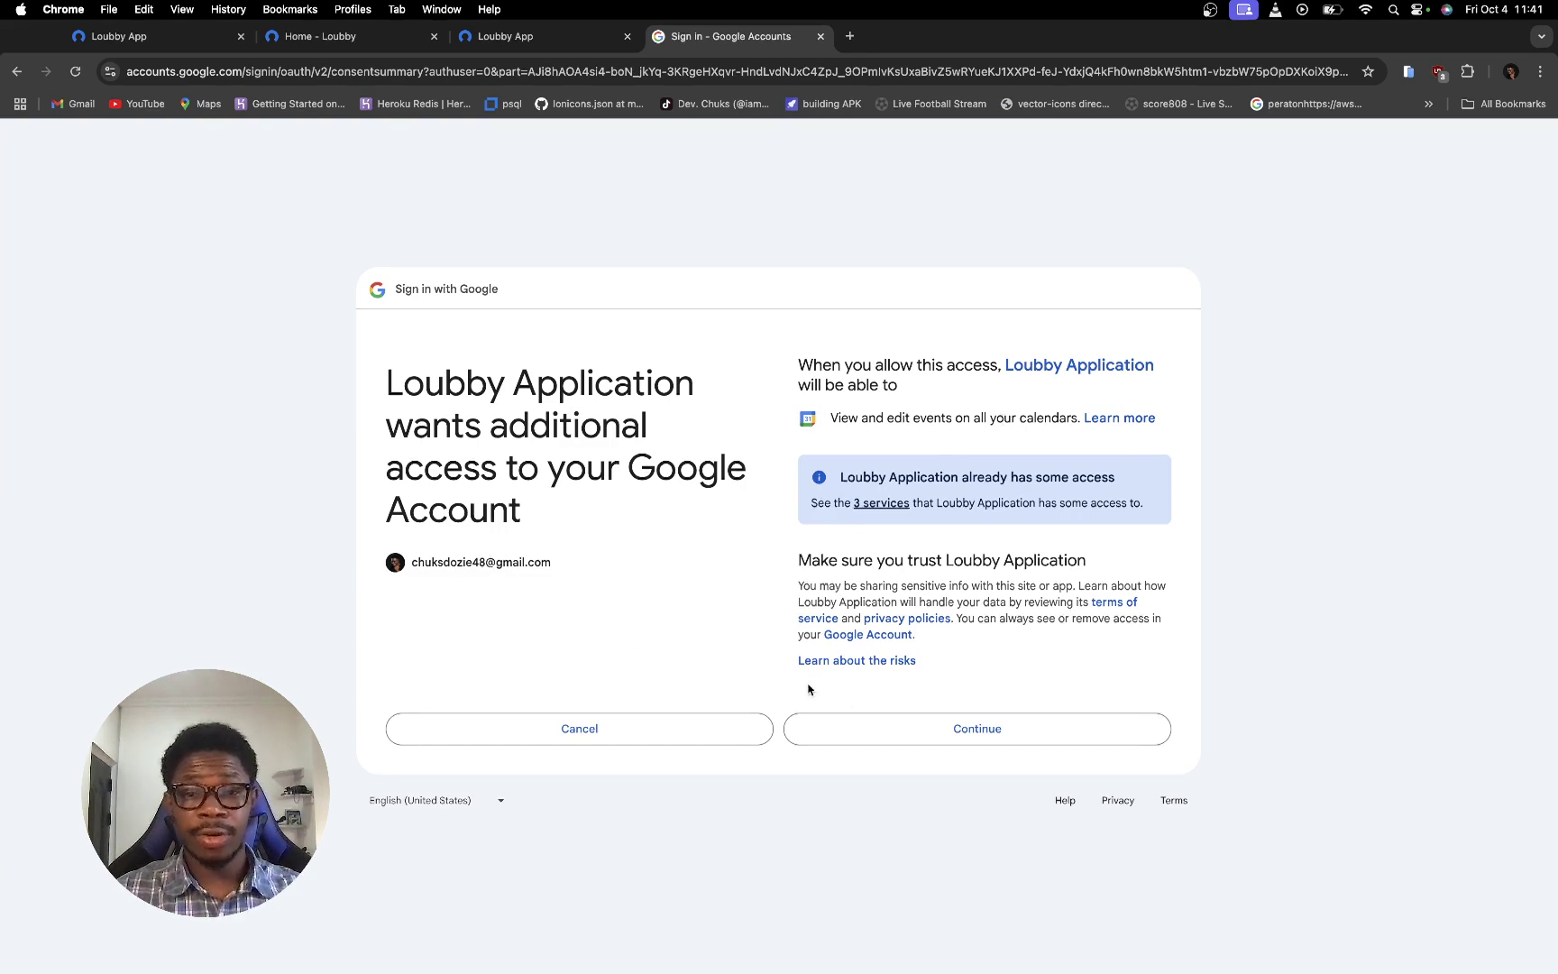
pyautogui.click(988, 734)
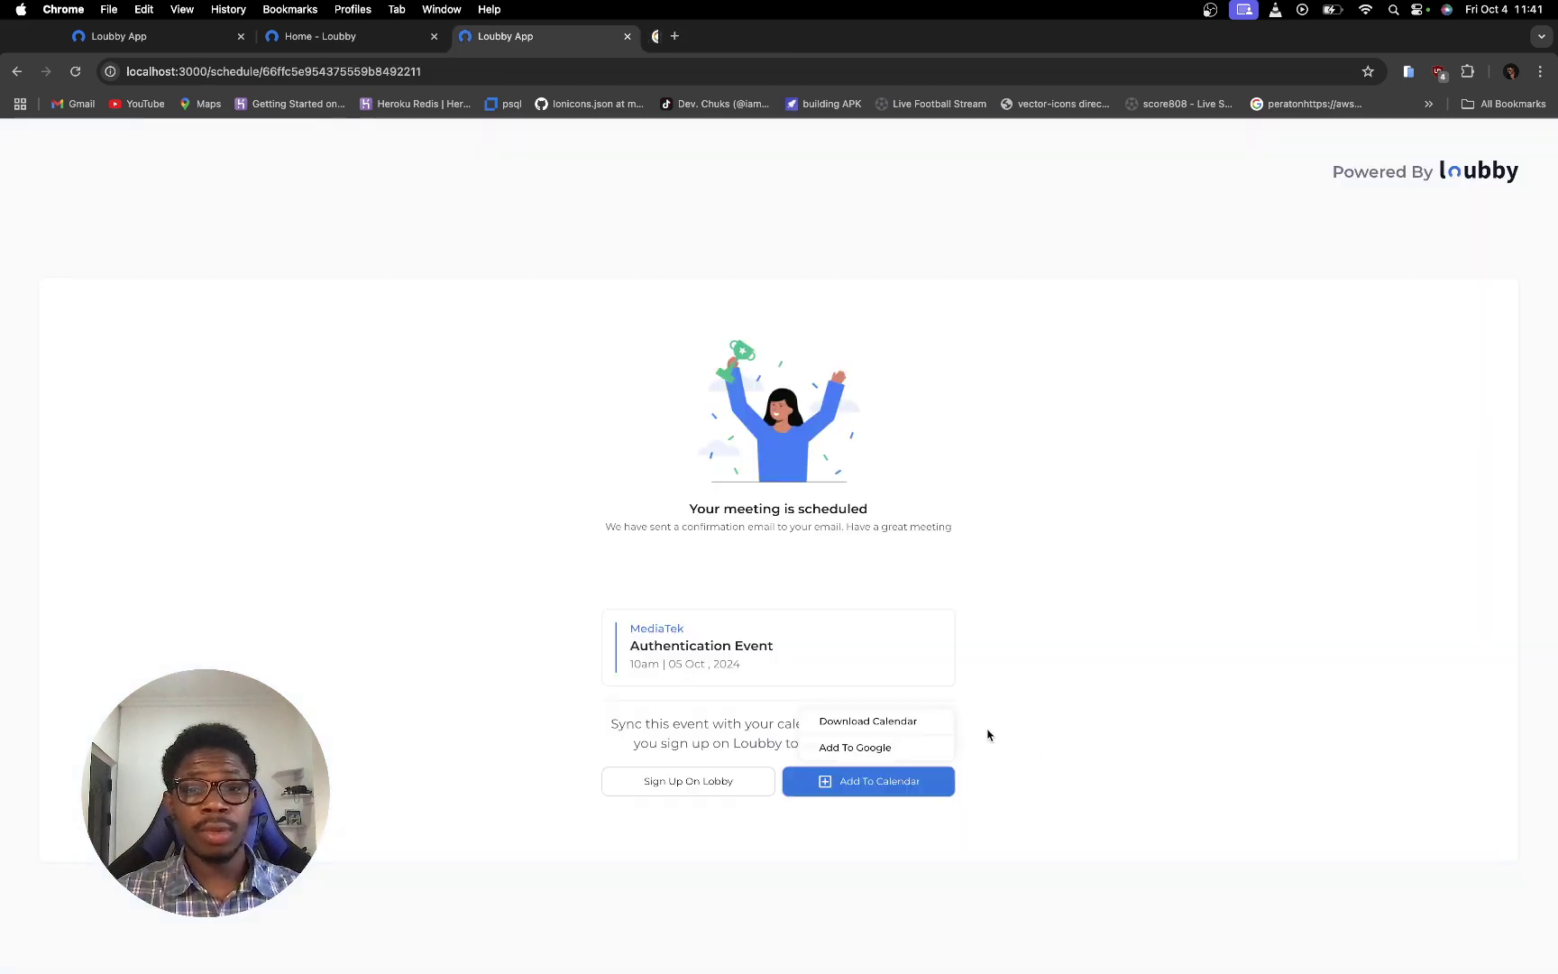
# Confirm Google consent to add the Authentication Event (Oct 5, 10:30–11:15am) to Google Calendar
pyautogui.click(866, 747)
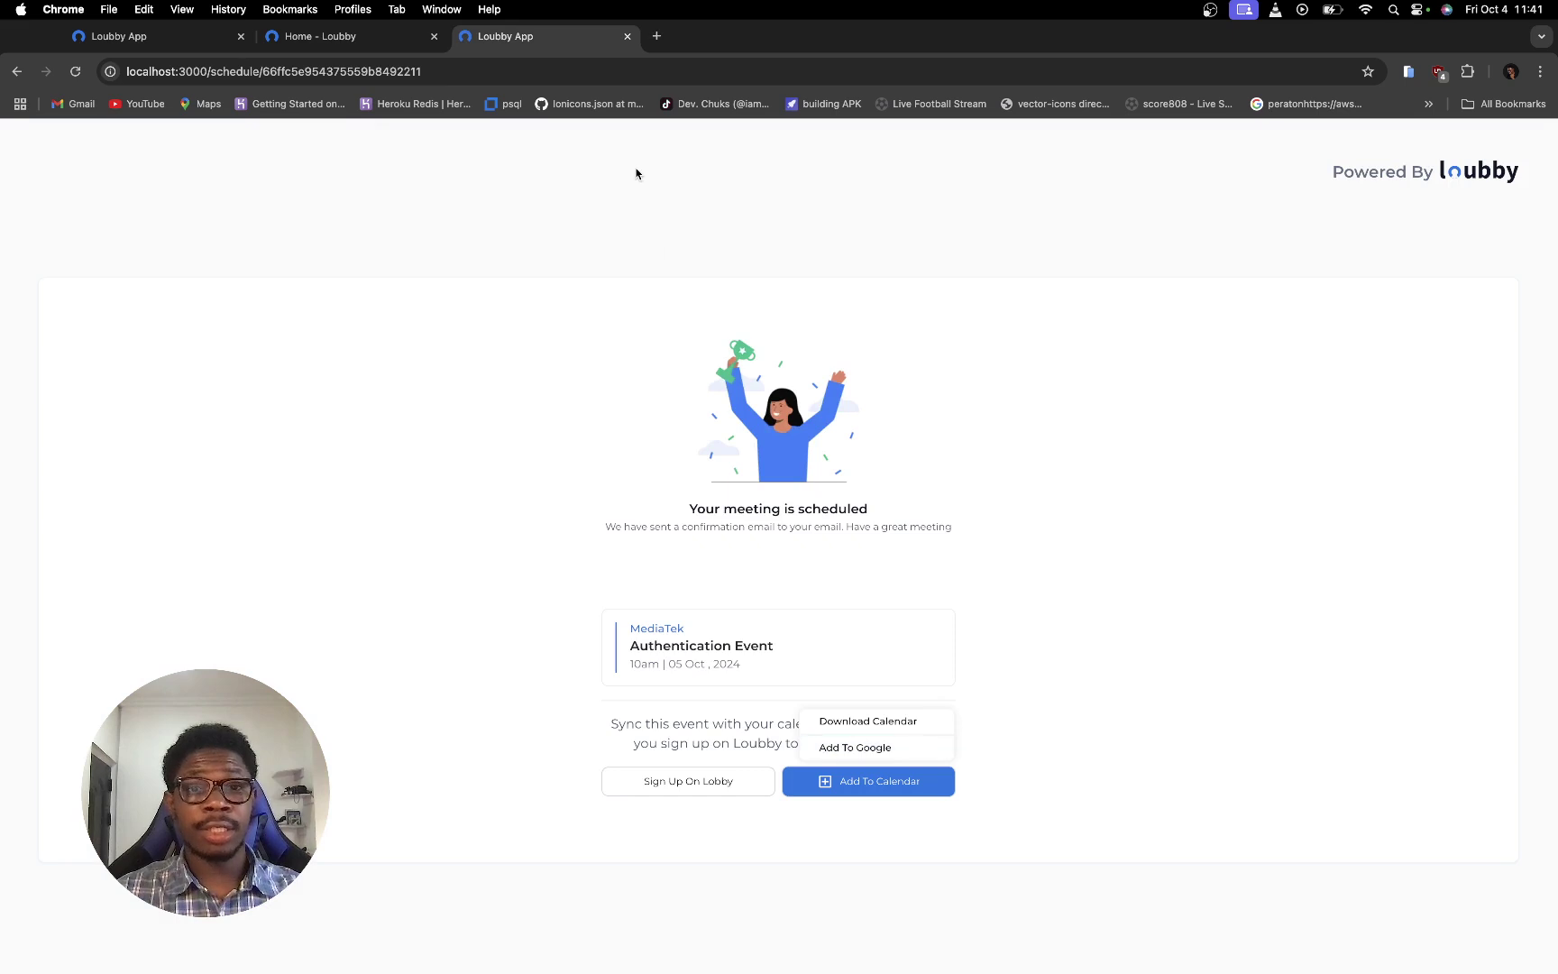